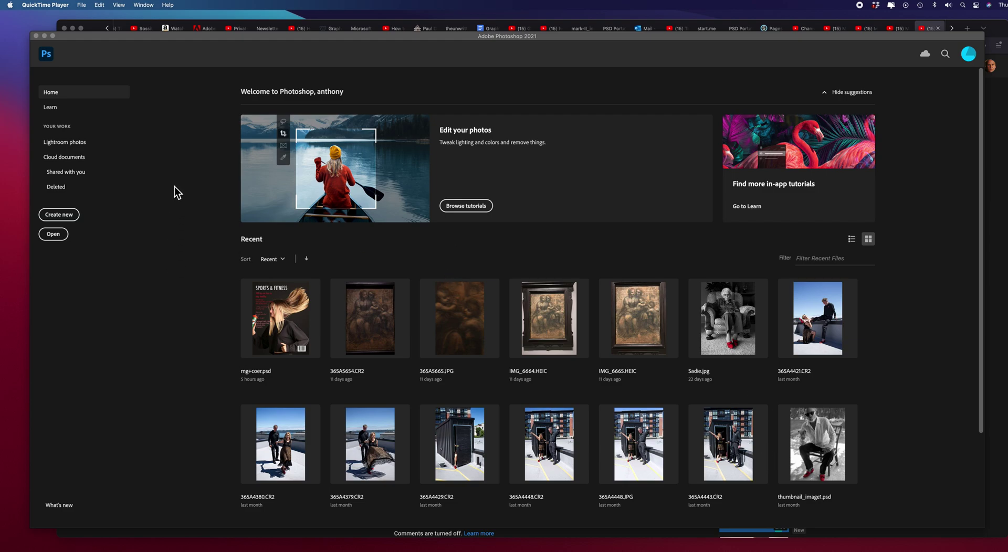
- Start a new document from the Art & Illustration presets and name it "Photoshop Document"
left_click(82, 6)
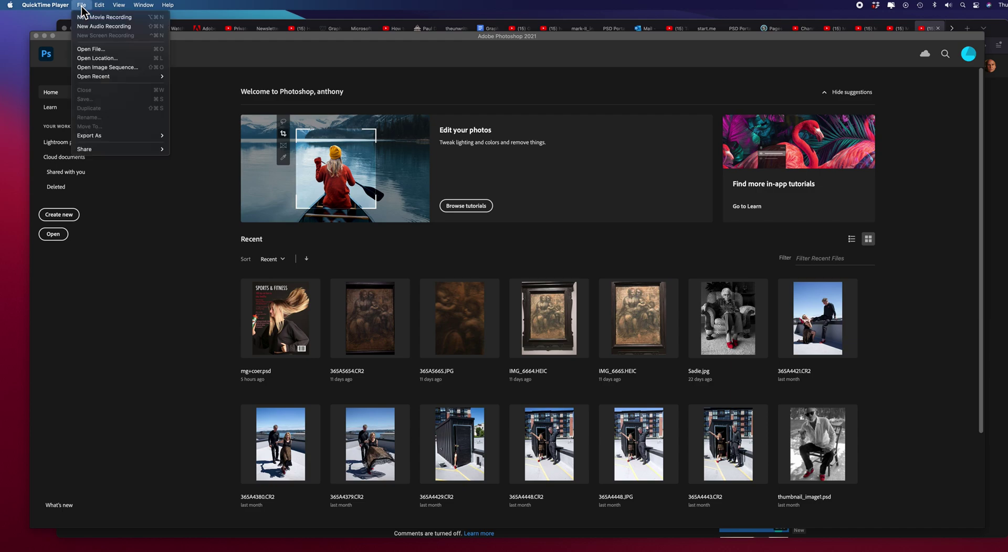
left_click(62, 39)
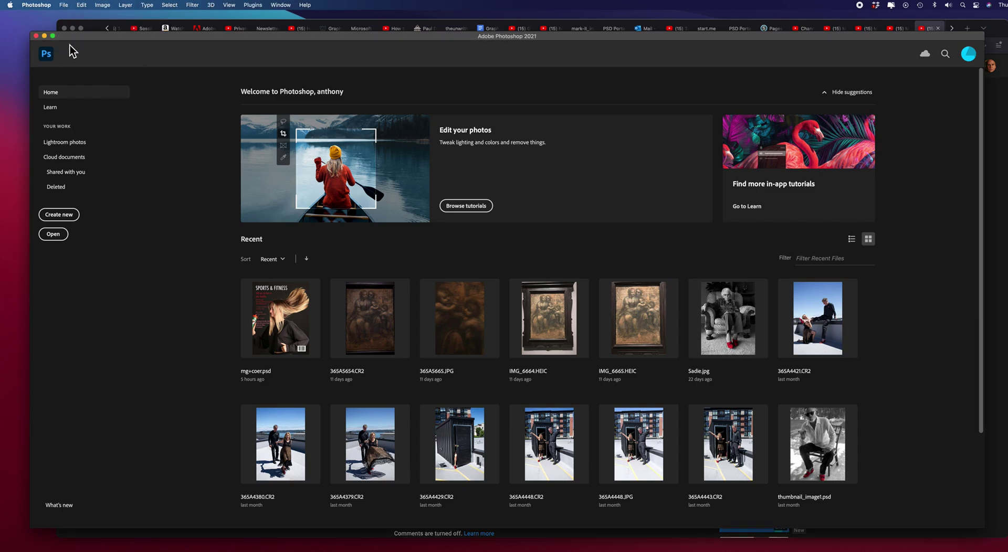
left_click(59, 215)
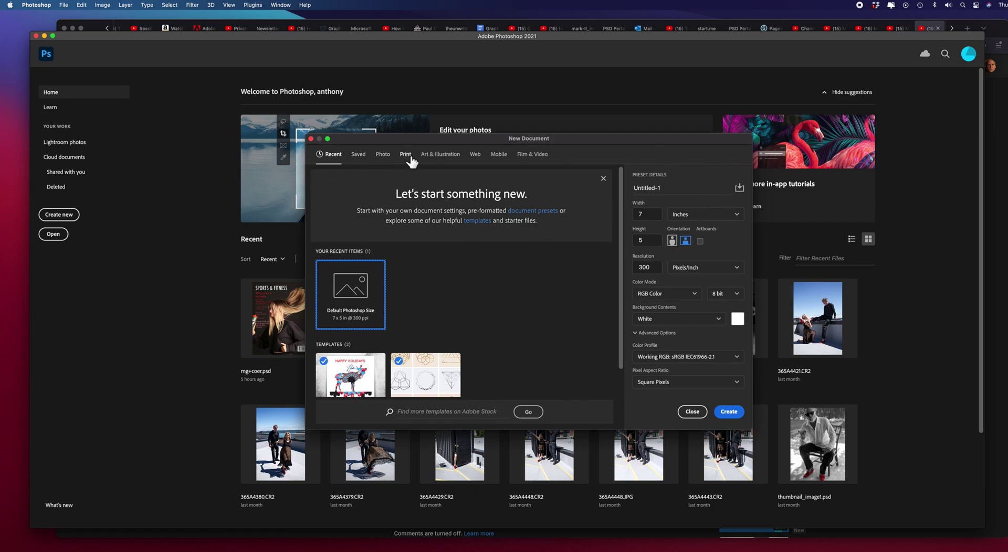
left_click(441, 157)
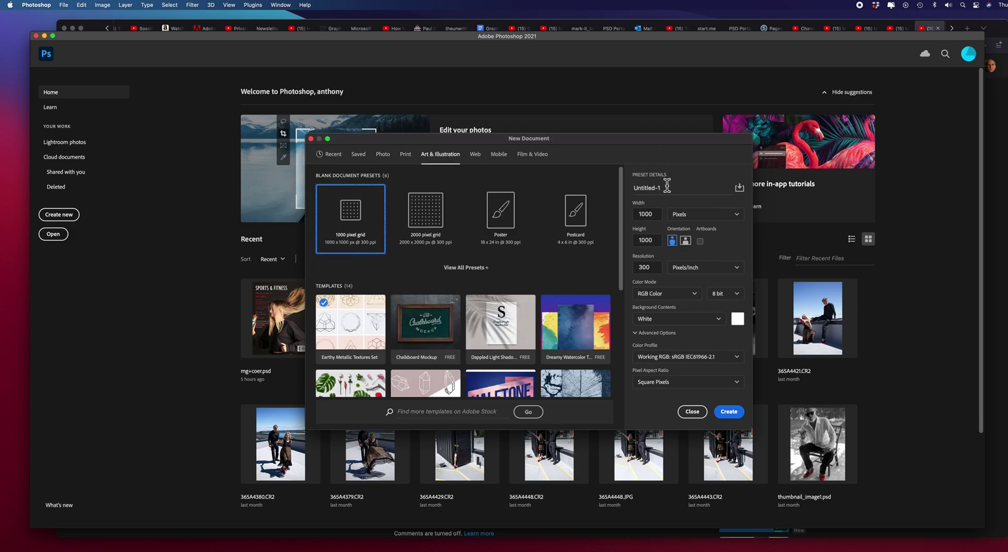
left_click_drag(662, 188, 633, 189)
type("Photoshop Document")
- Set the document to 8 inches wide, 11 inches high and 250 pixels/inch, and create it
left_click(737, 216)
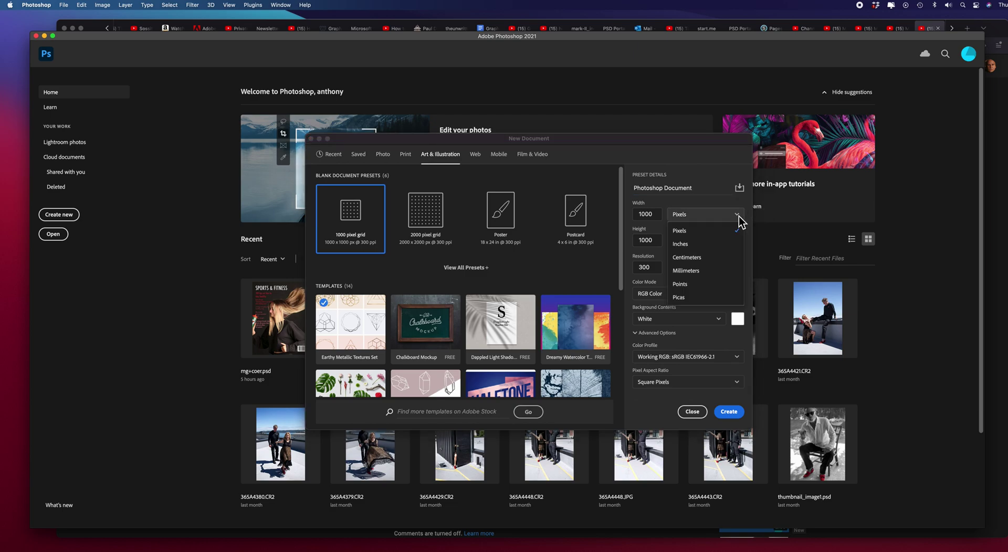
left_click(696, 245)
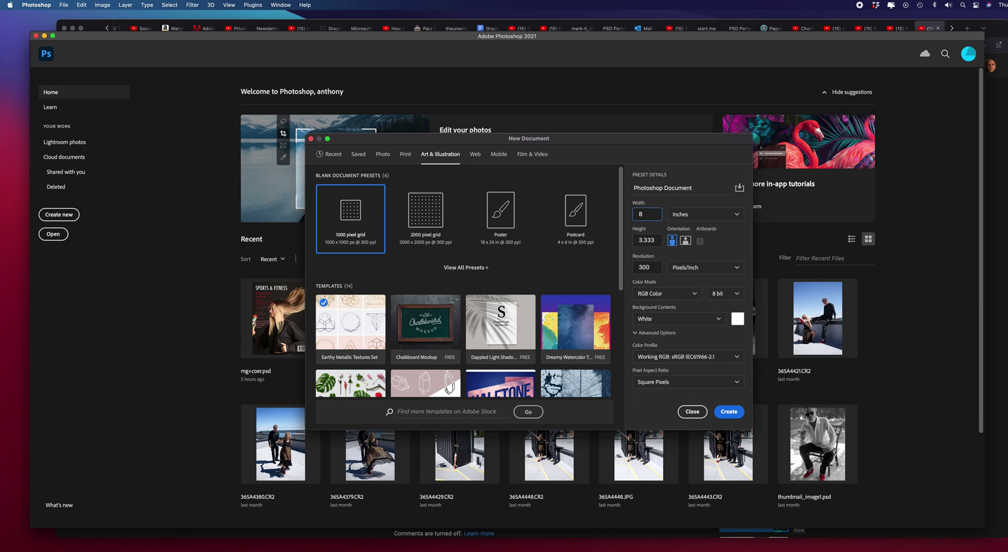
left_click(636, 240)
type("11")
left_click_drag(656, 267, 629, 269)
type("250")
left_click(730, 415)
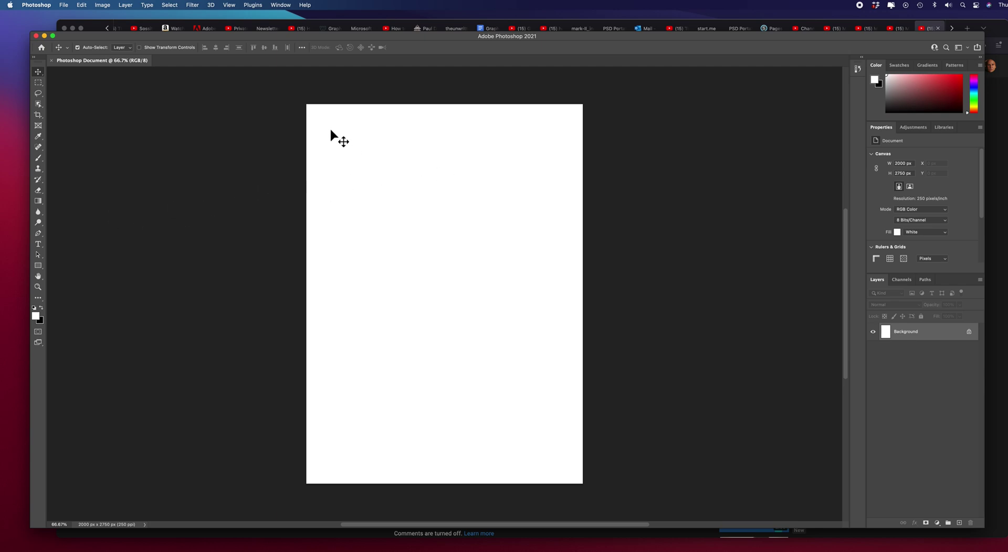
left_click(64, 5)
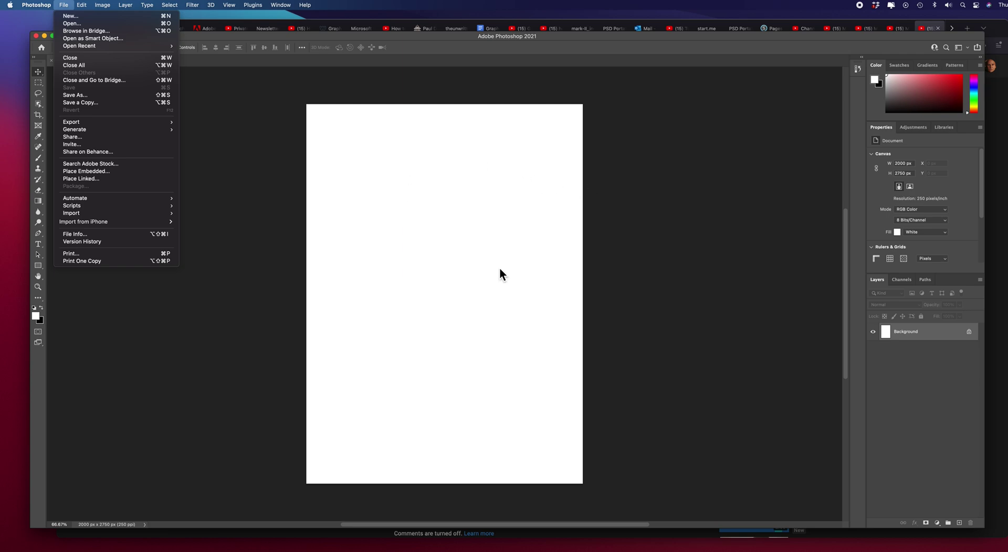
left_click(71, 19)
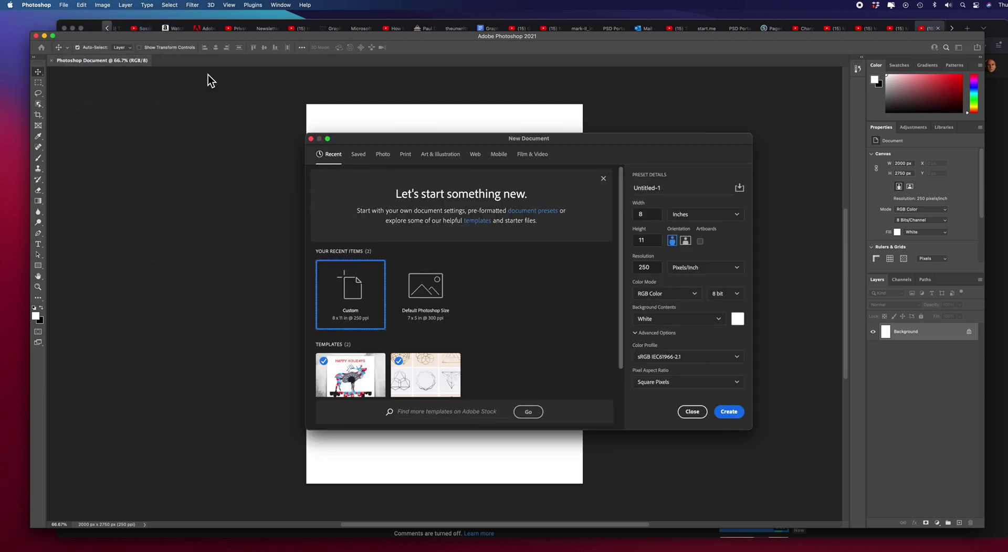
left_click_drag(427, 140, 377, 129)
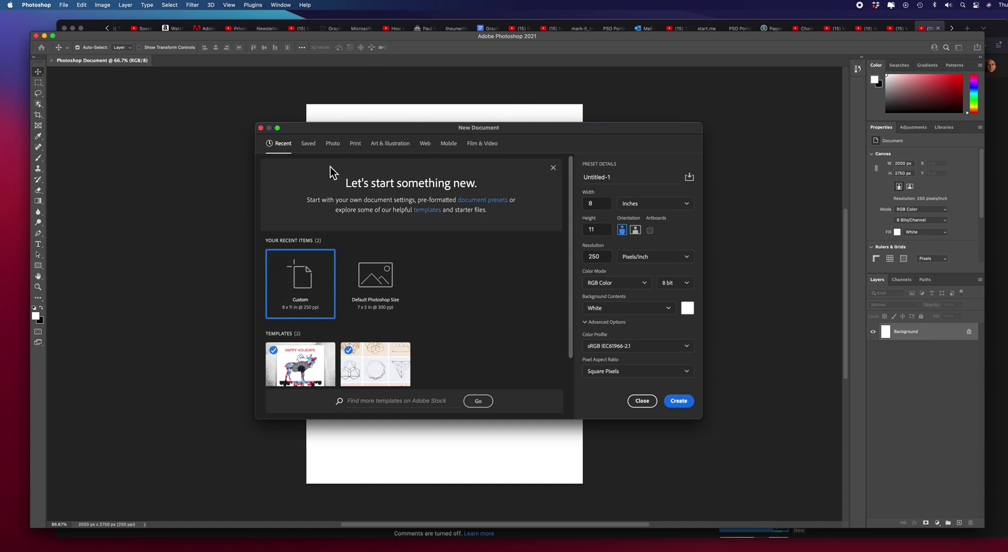
left_click(642, 401)
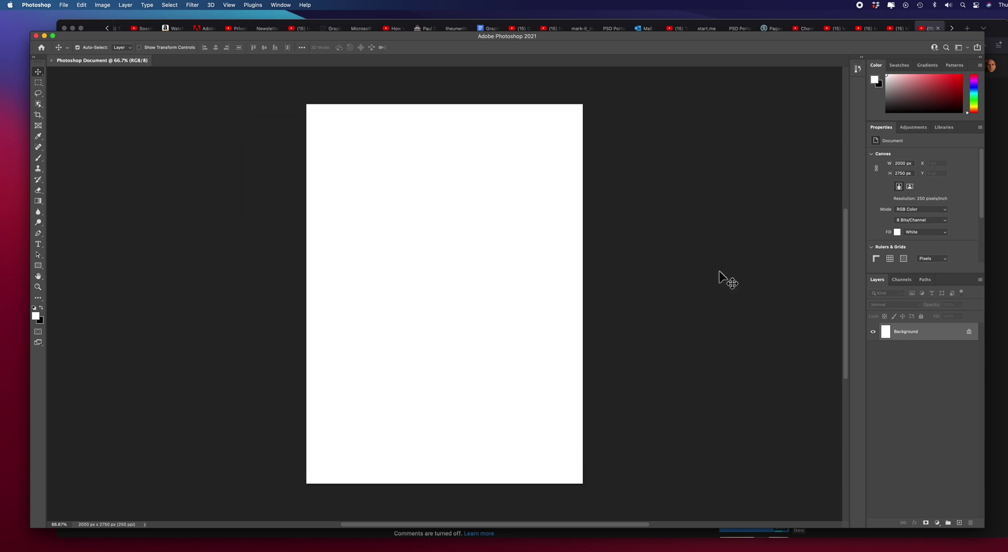
- Arrange the toolbox in two columns and activate the Type tool
left_click(35, 57)
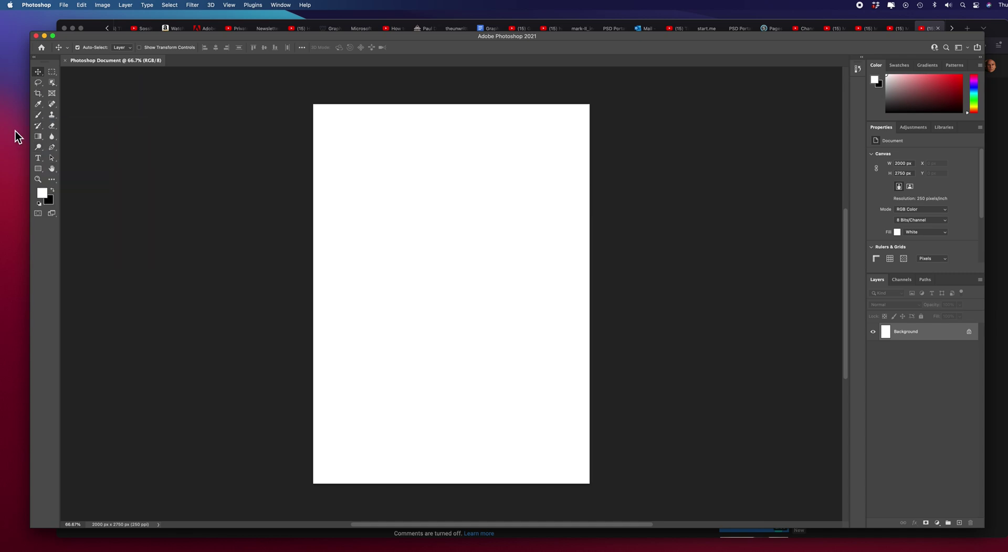
left_click(39, 159)
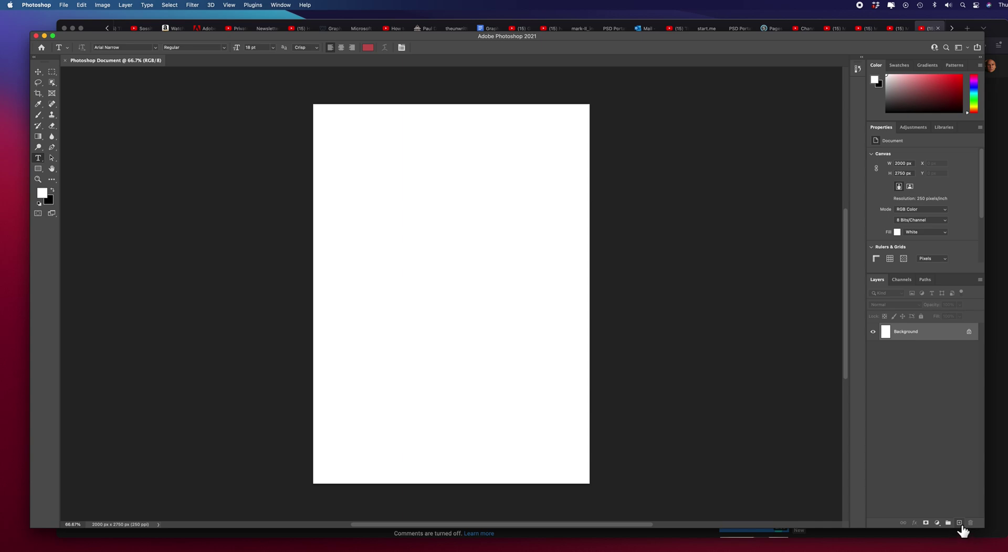
- Try adding a blank layer and a Curves adjustment layer above the Background, removing each one again
left_click(960, 523)
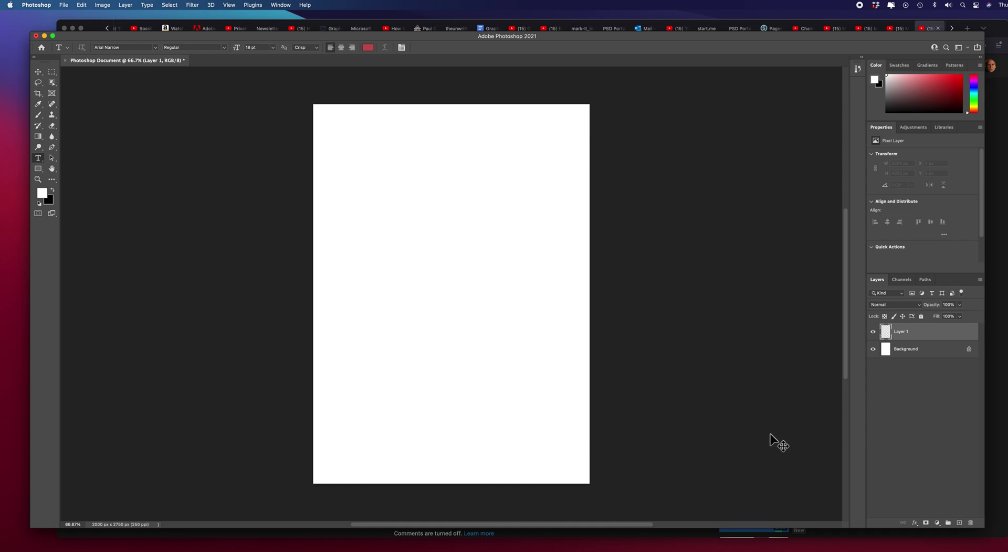
key("super+z")
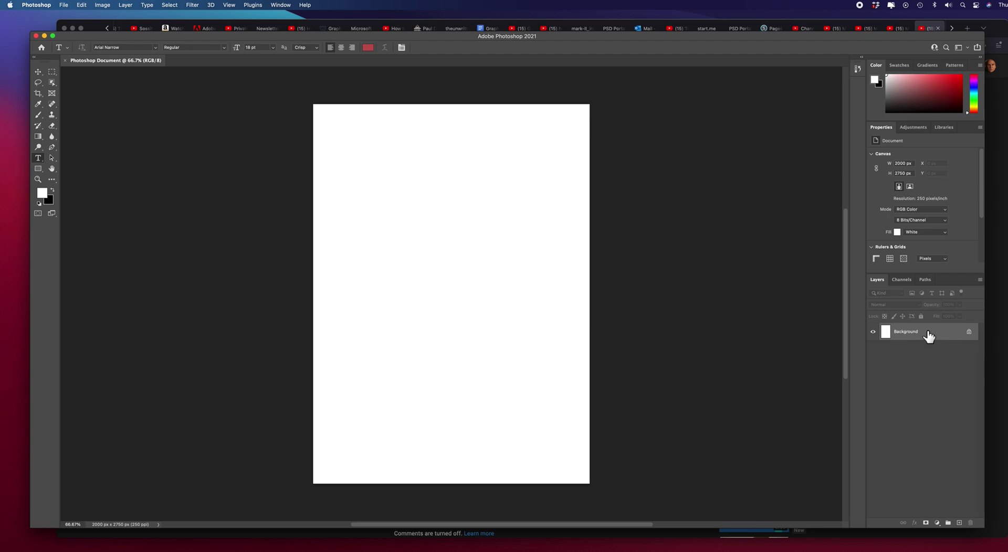
left_click(937, 524)
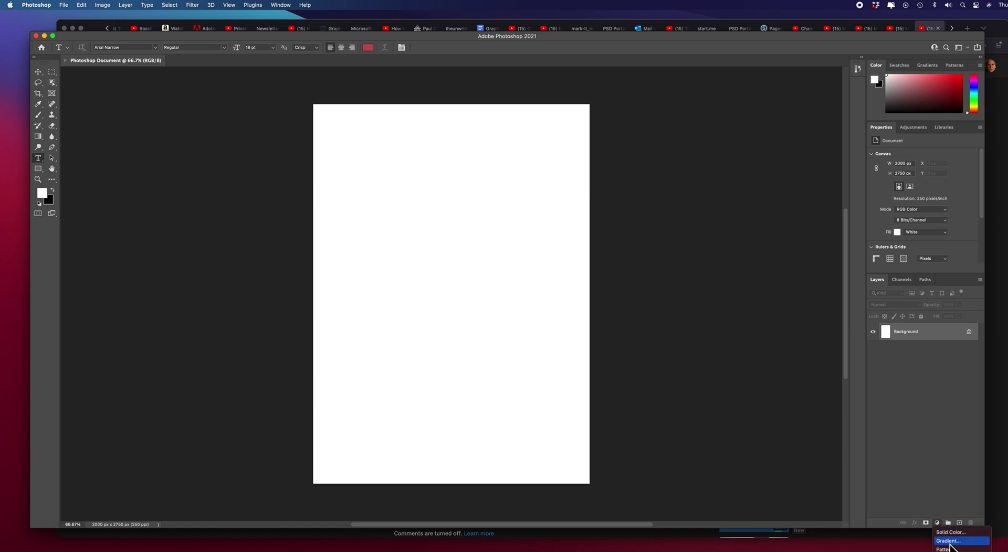
mouse_move(957, 551)
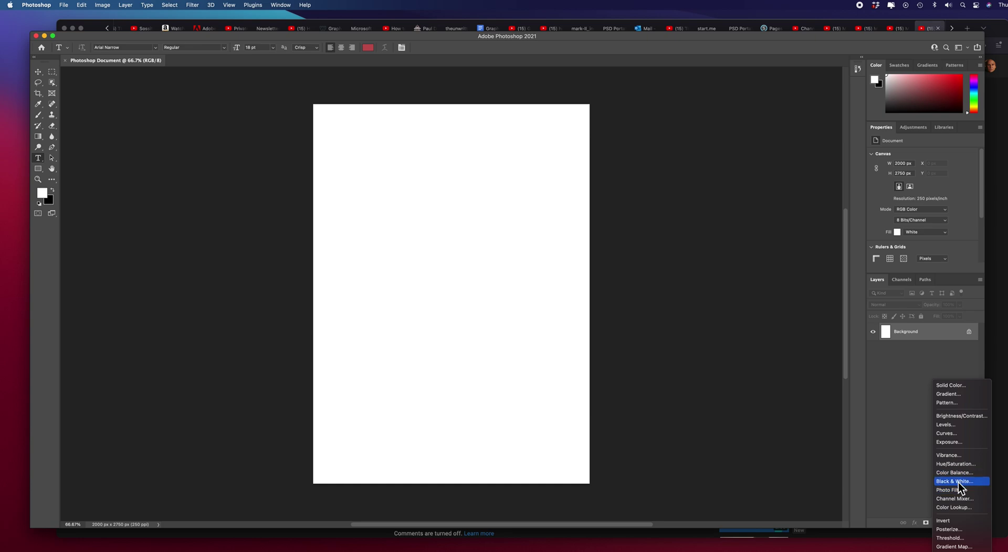
left_click(946, 434)
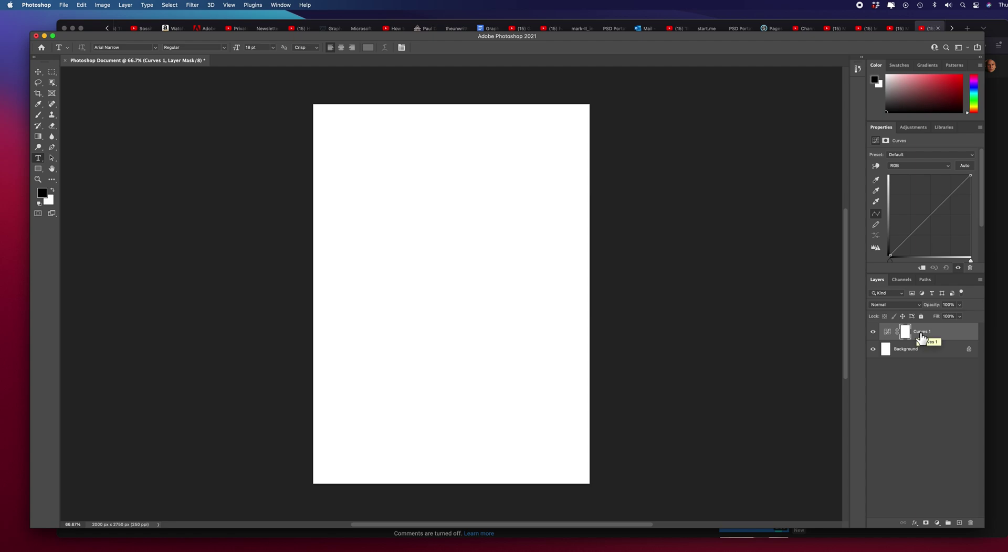
key("Delete")
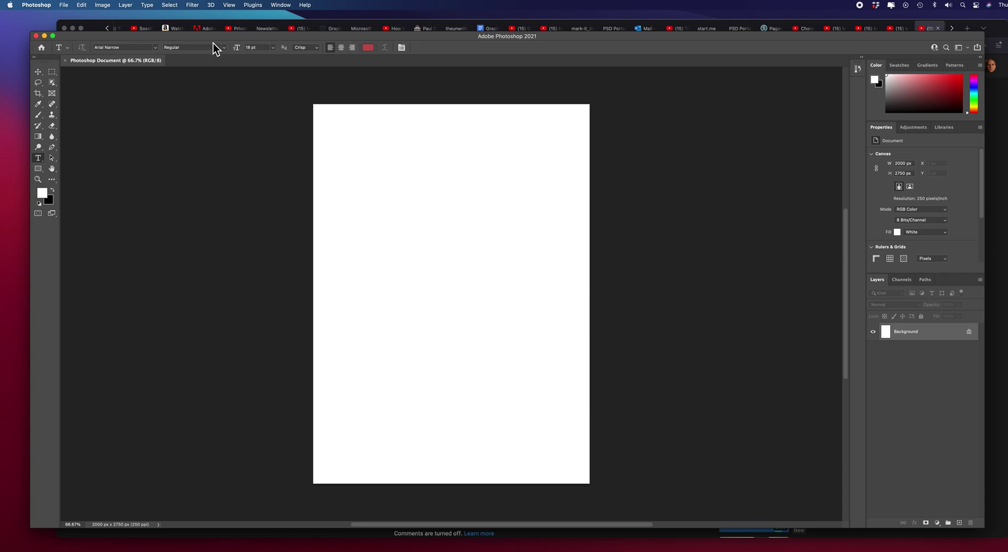
- Show the History panel and add two blank layers above the Background
left_click(281, 5)
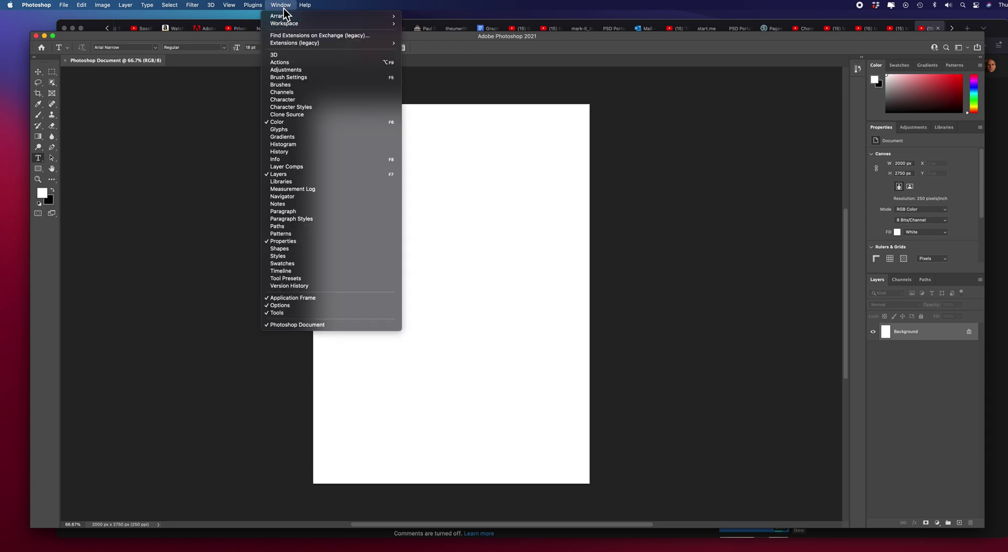
left_click(288, 153)
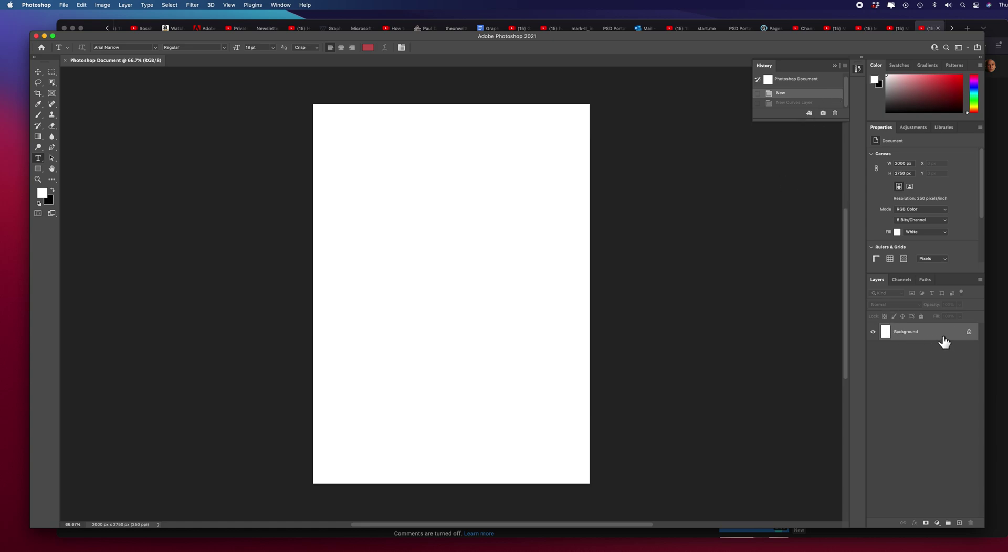
left_click(959, 522)
left_click(959, 522)
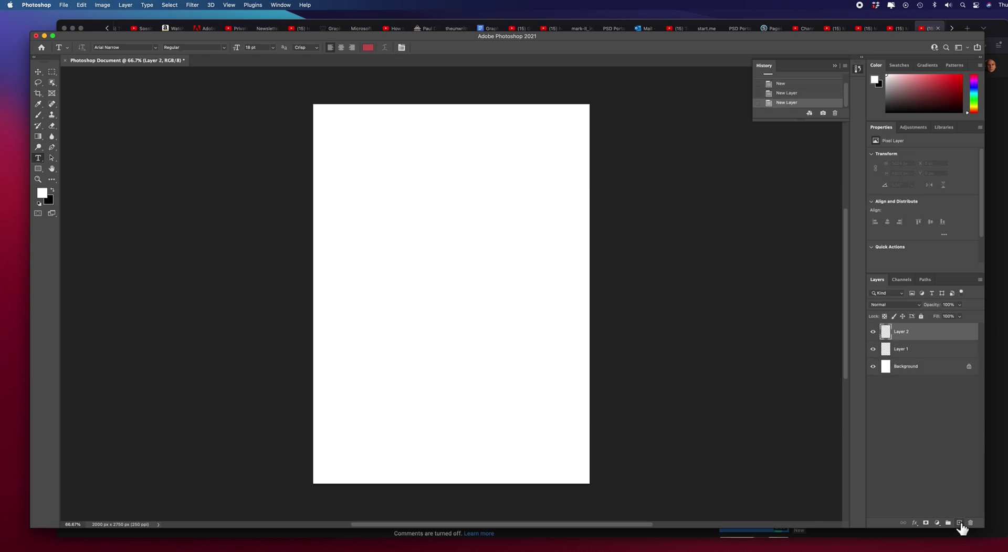
- Try a Curves adjustment layer, and revert through the history to the state of the second new layer
left_click(937, 524)
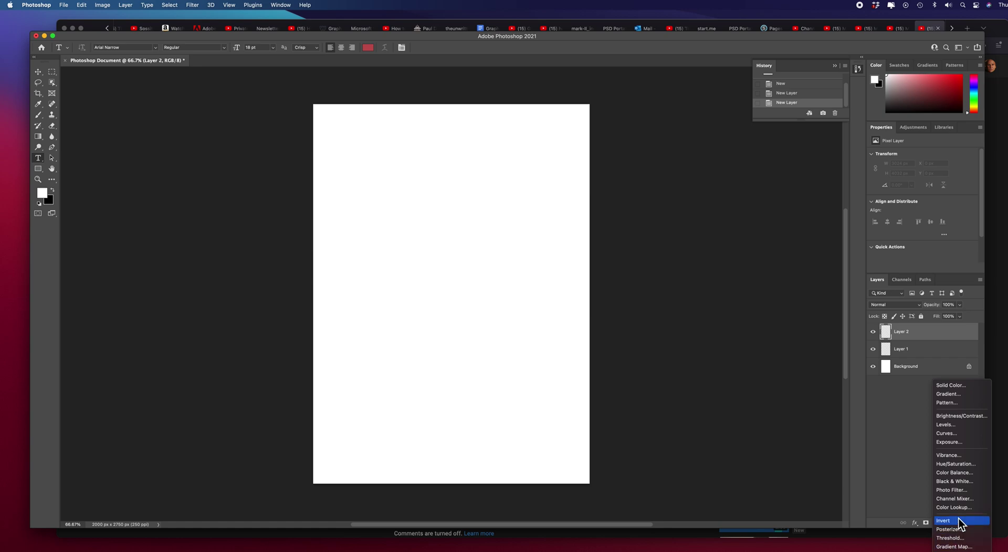
left_click(955, 435)
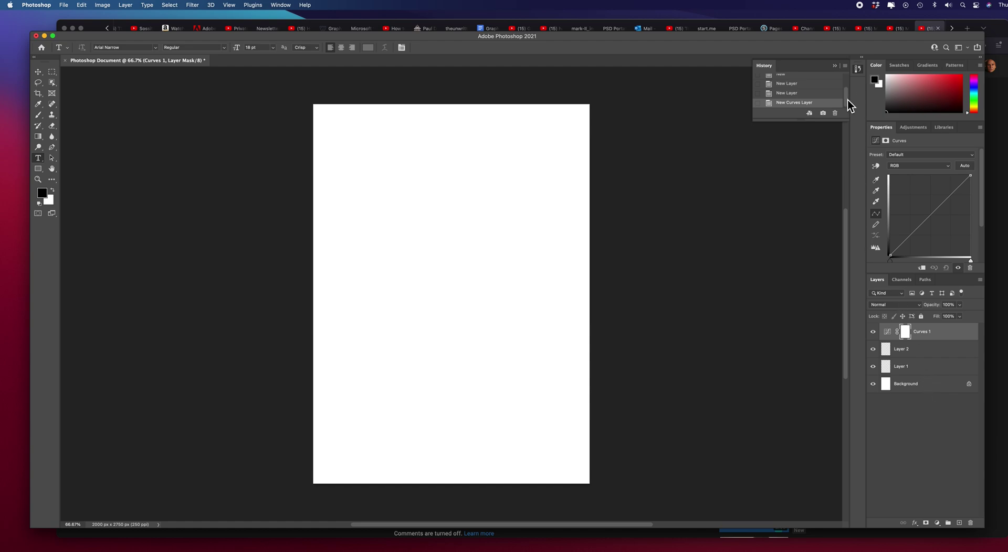
scroll(846, 96, "up", 1)
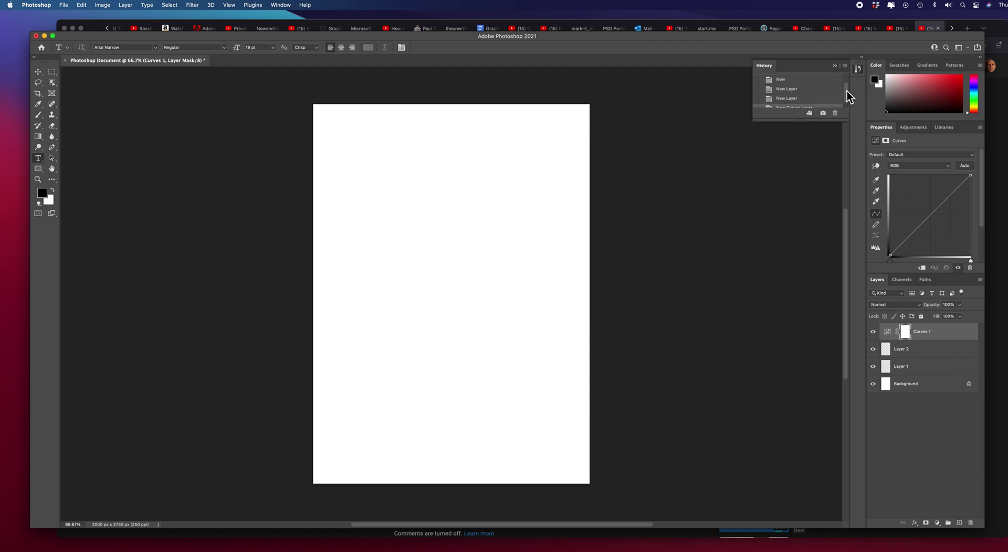
left_click(795, 82)
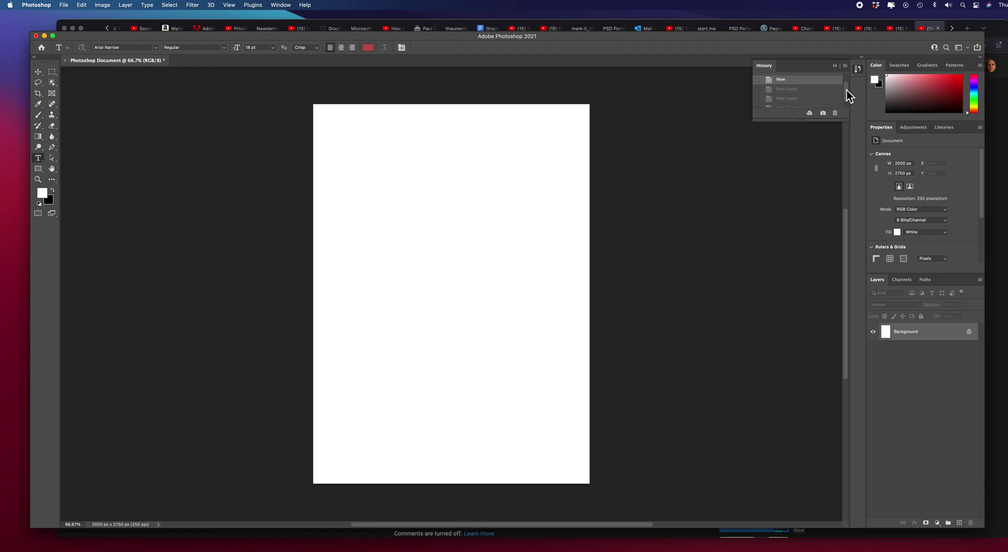
left_click(794, 100)
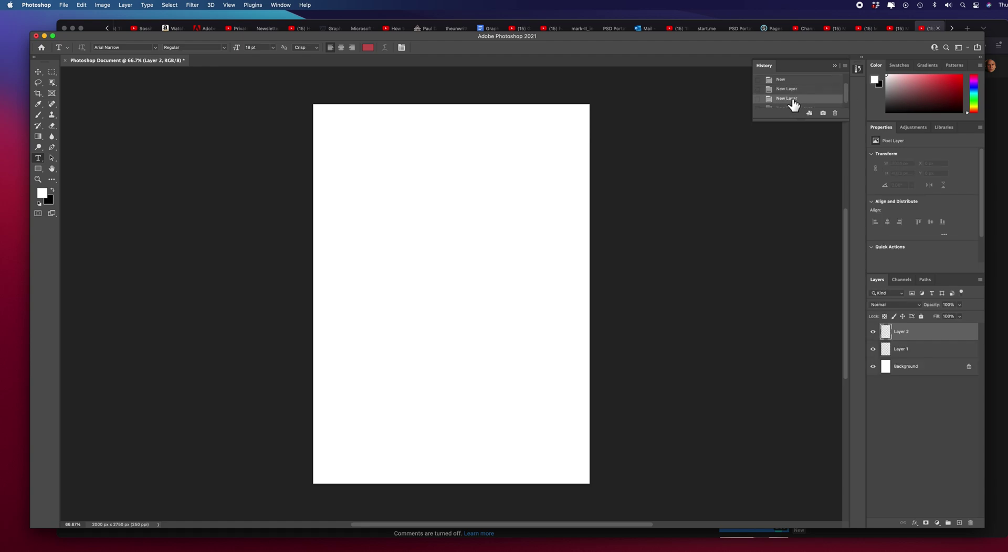
left_click_drag(846, 95, 846, 99)
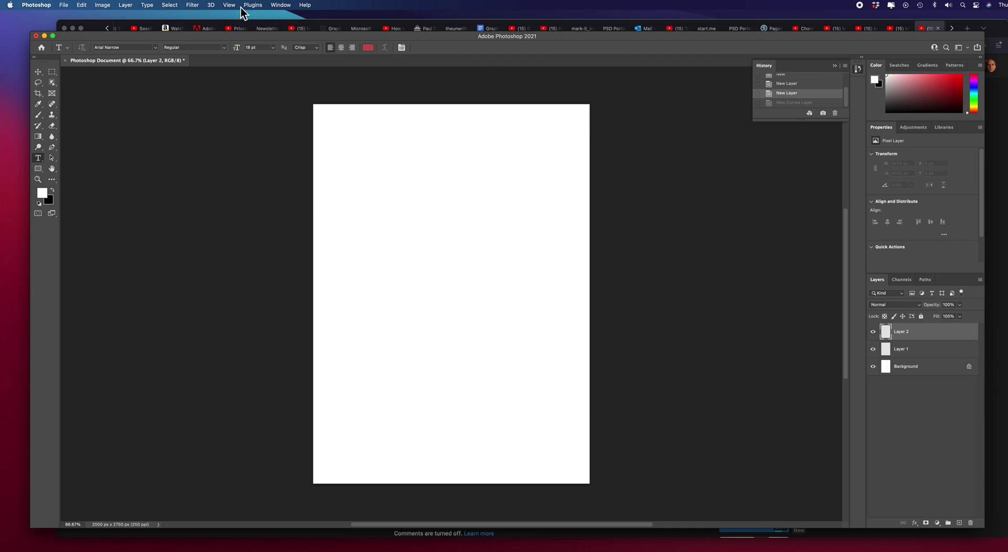
- Collapse the History panel
left_click(281, 5)
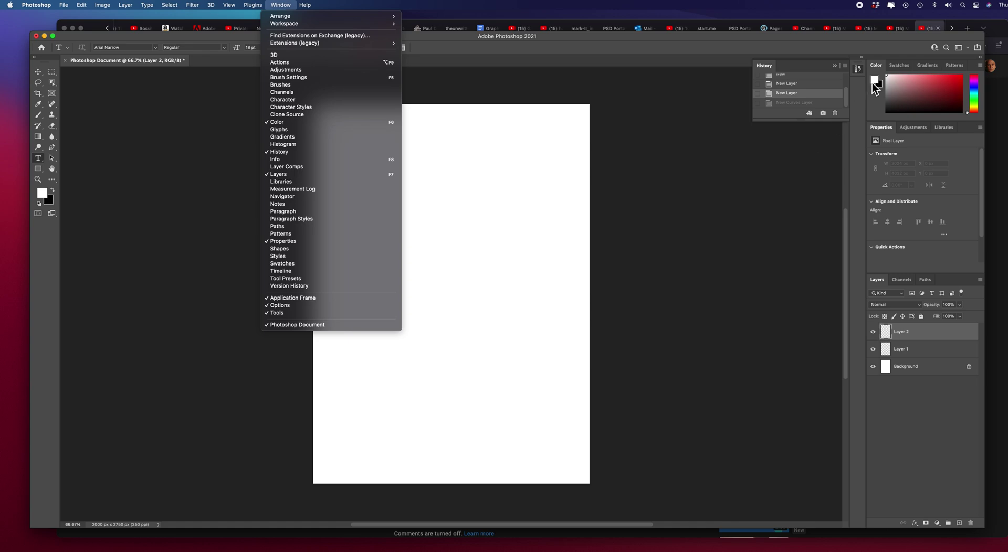
left_click(836, 70)
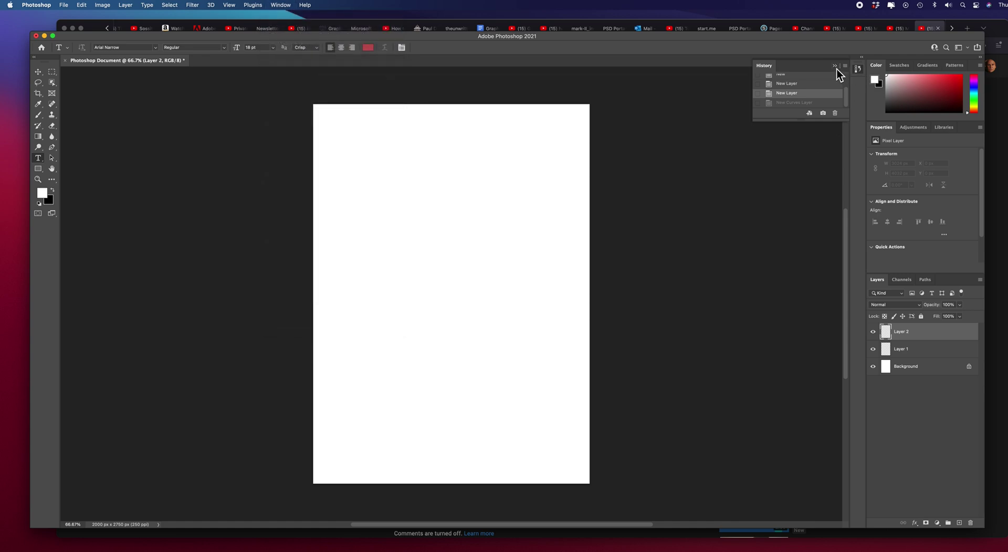
left_click(837, 69)
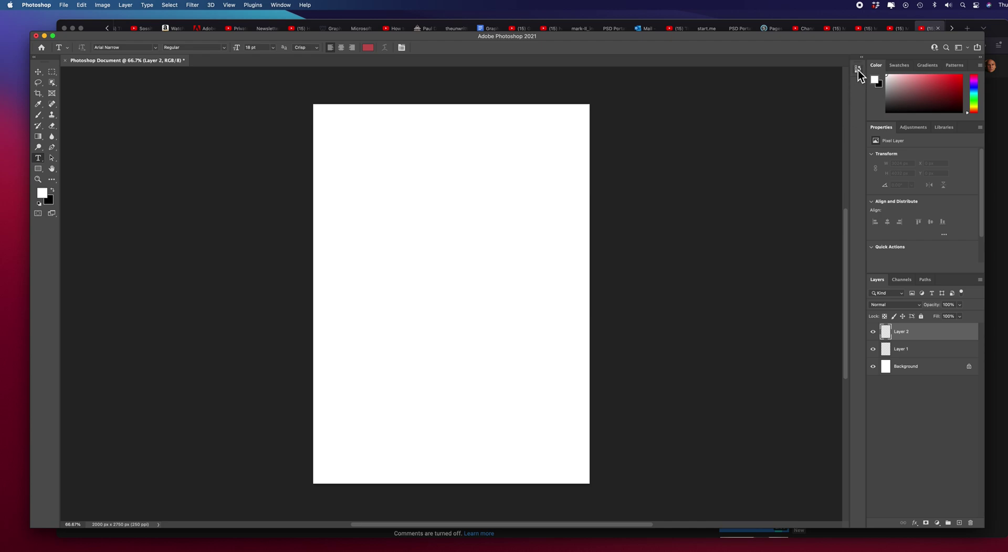
left_click(857, 70)
left_click(858, 72)
- Try the Crop and Gradient tools, return to the Move tool and set the toolbox back to a single column
left_click(39, 94)
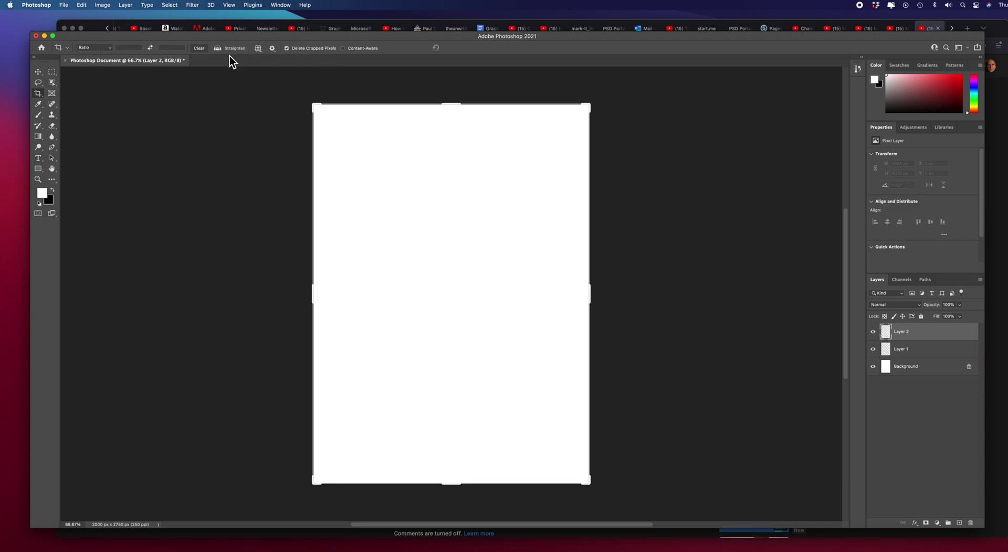
left_click(40, 138)
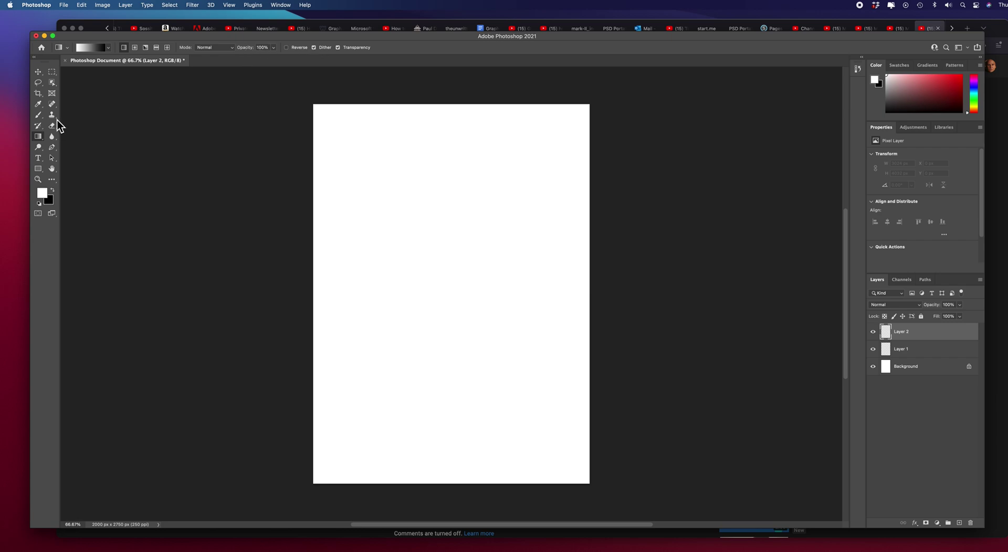
left_click(38, 73)
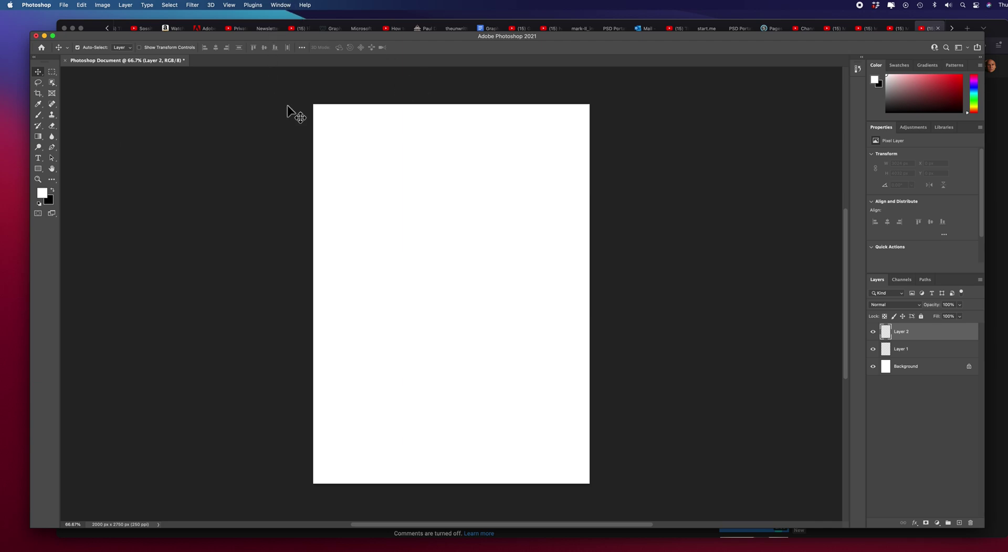
left_click(35, 58)
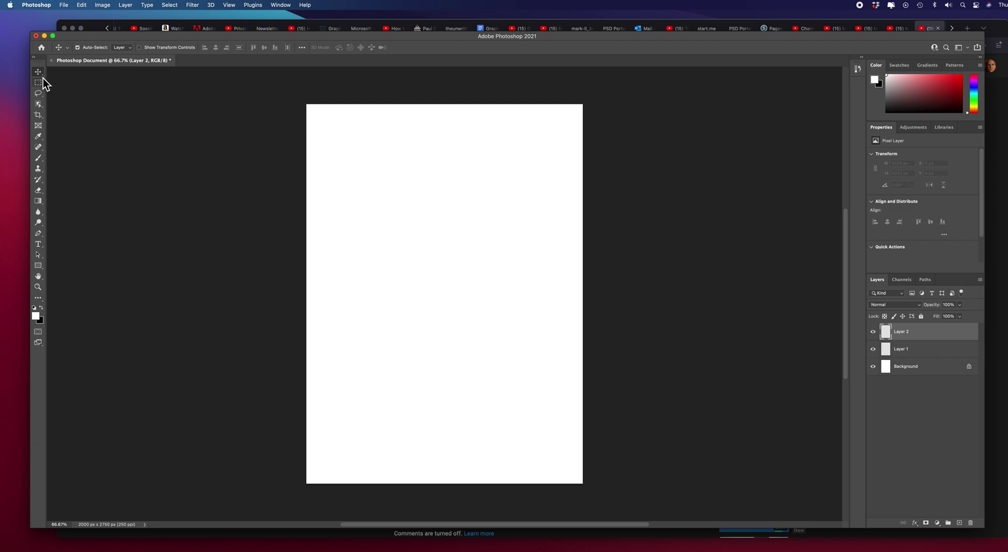
- Undock and close the toolbox, and collapse the panel column to icons
left_click_drag(42, 61, 184, 108)
left_click(176, 104)
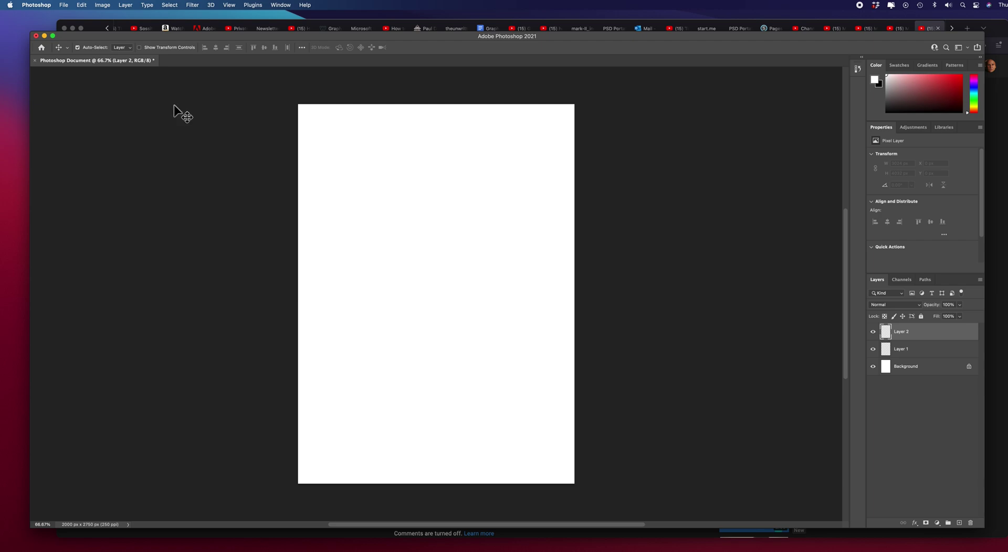
left_click(979, 57)
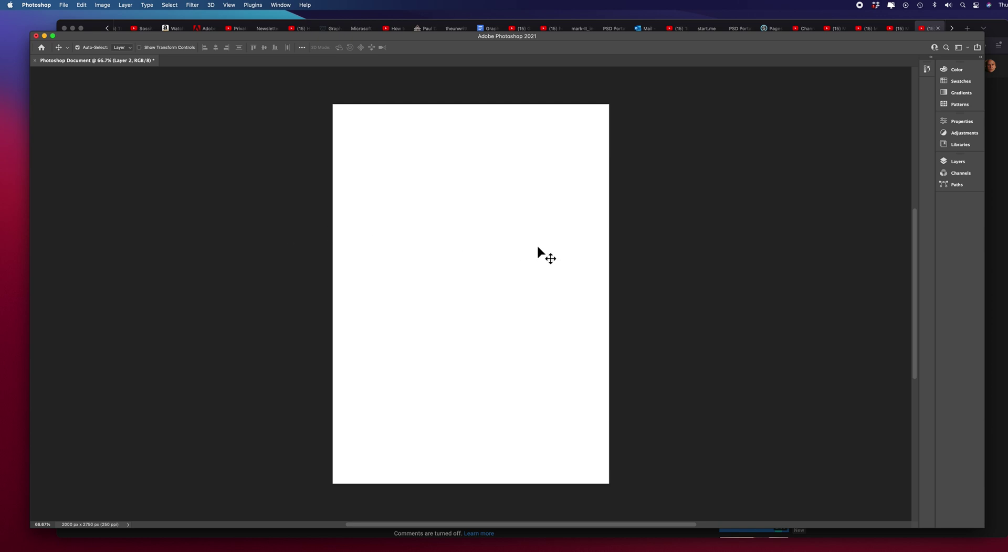
- Reset the Essentials workspace and set the toolbox to two columns
left_click(281, 6)
mouse_move(286, 27)
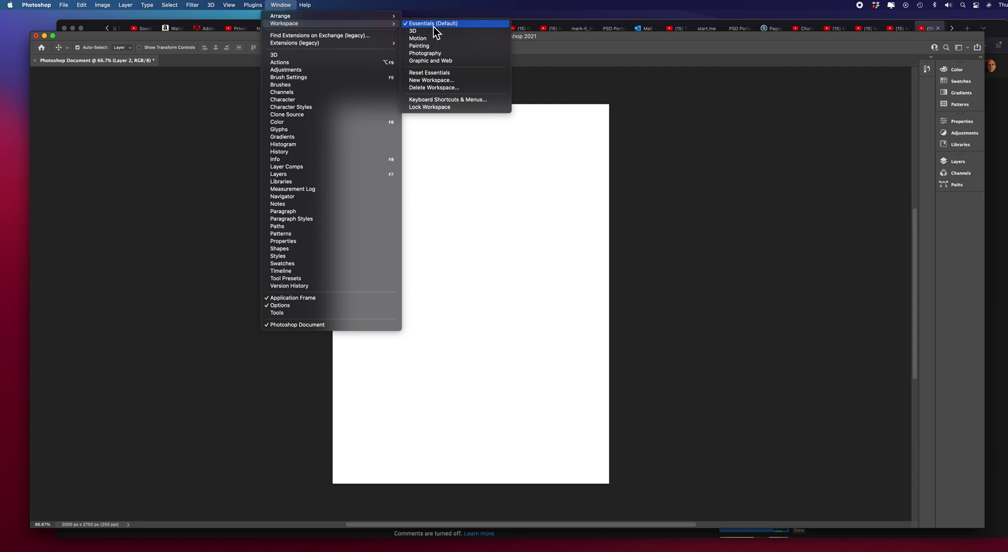
left_click(432, 75)
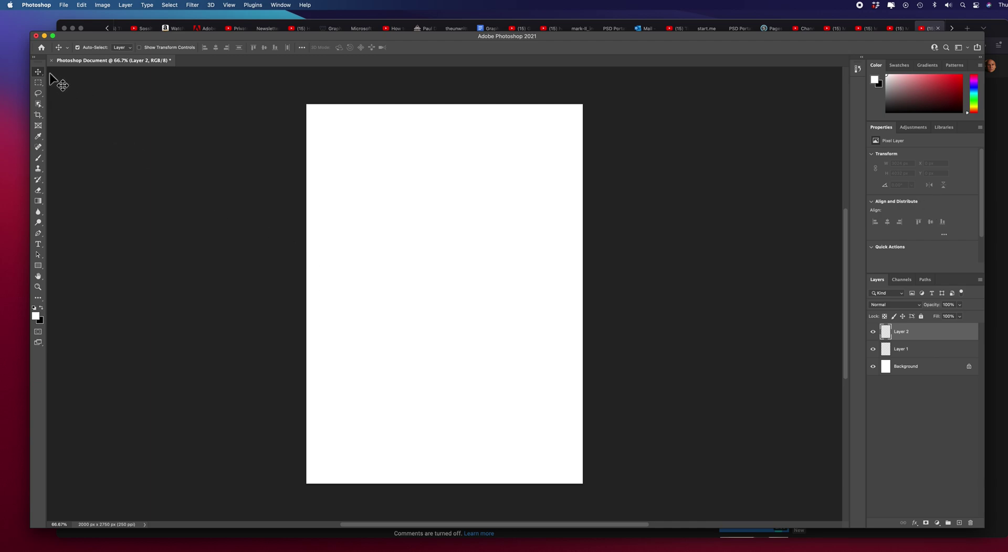
left_click(34, 57)
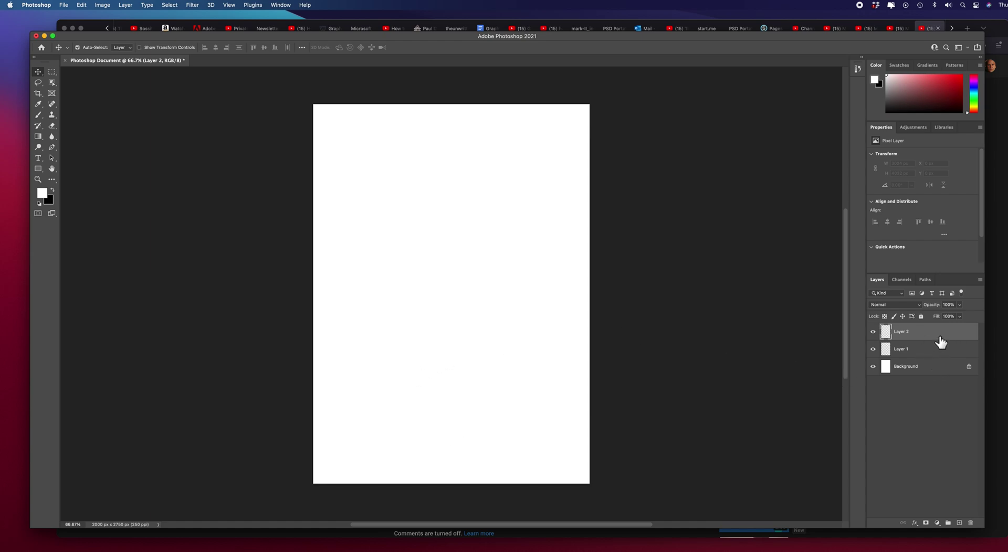
- Revert the document through the History panel to its New state, before the two added layers, and collapse the panel
left_click(859, 71)
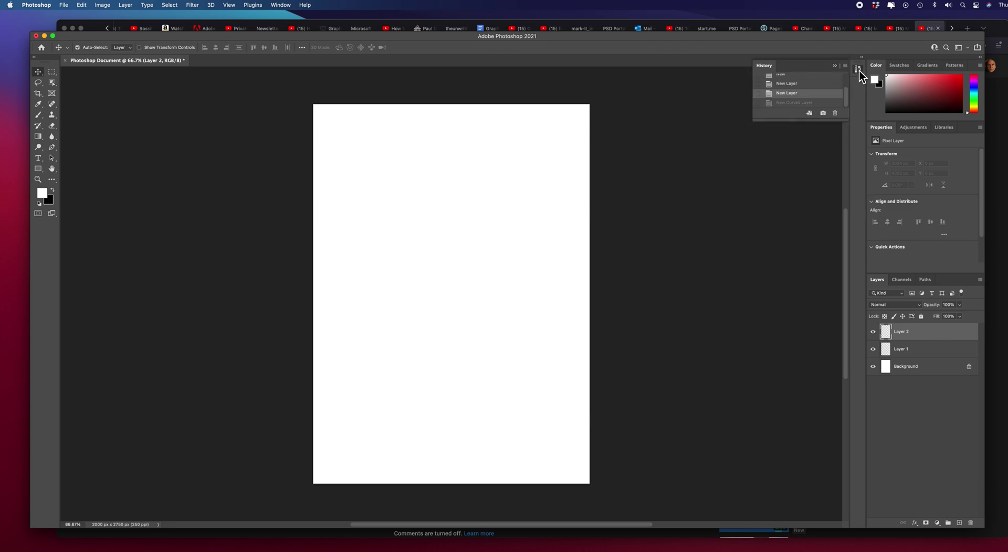
left_click(793, 77)
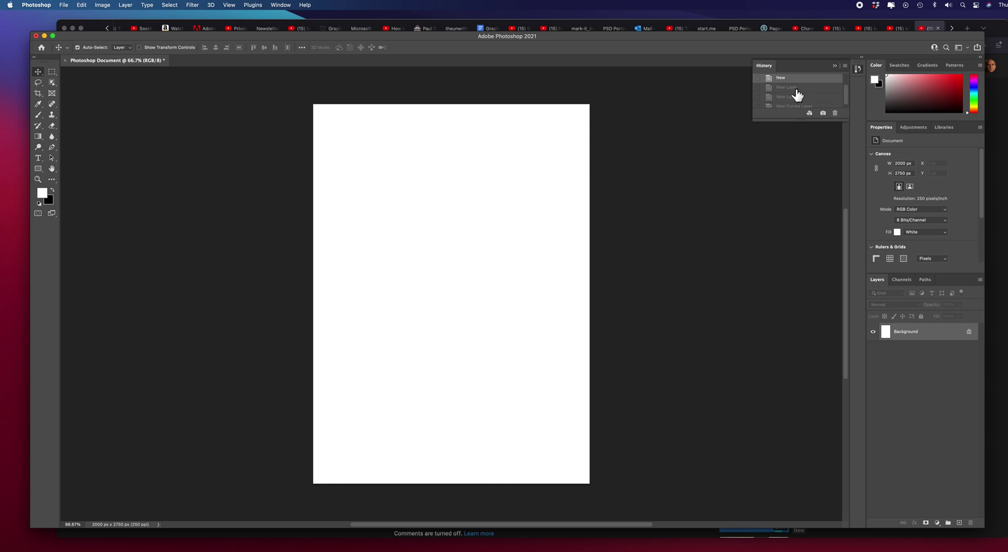
left_click(835, 66)
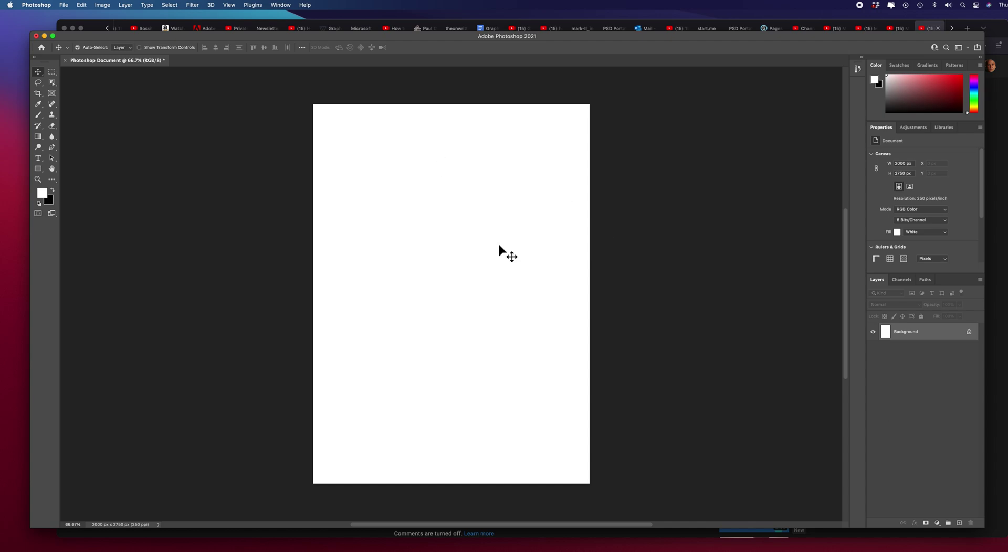
- Try to move the locked Background layer on the canvas with the Move tool
scroll(498, 246, "right", 5)
scroll(499, 246, "down", 3)
left_click_drag(433, 245, 463, 269)
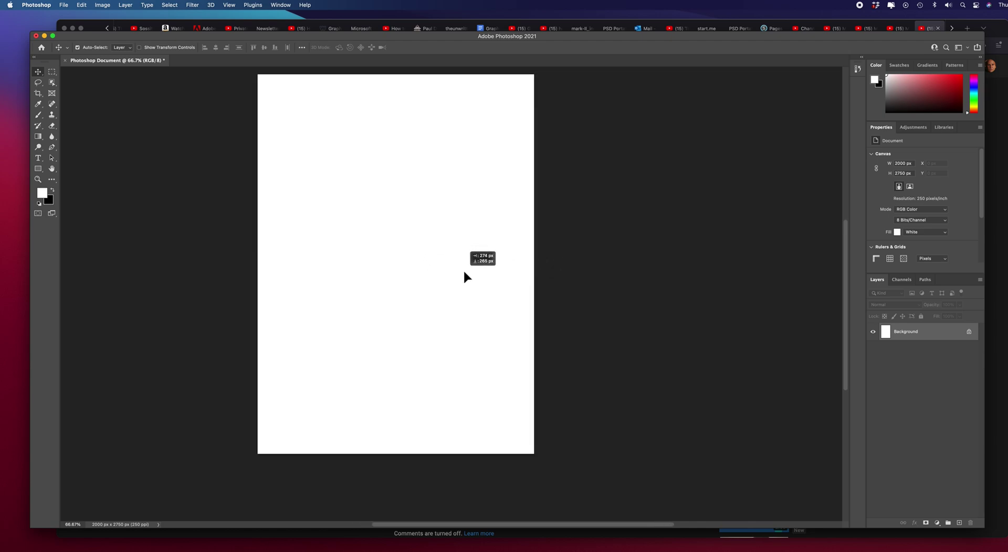
left_click(534, 243)
- Open the photo 365A4380.jpg from the Edited photos folder as its own document
left_click(64, 6)
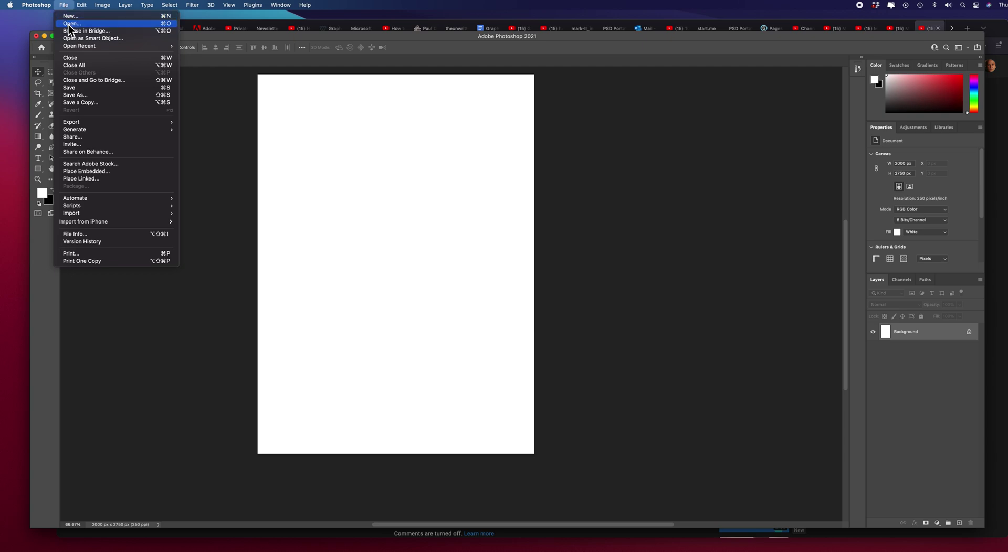
left_click(69, 23)
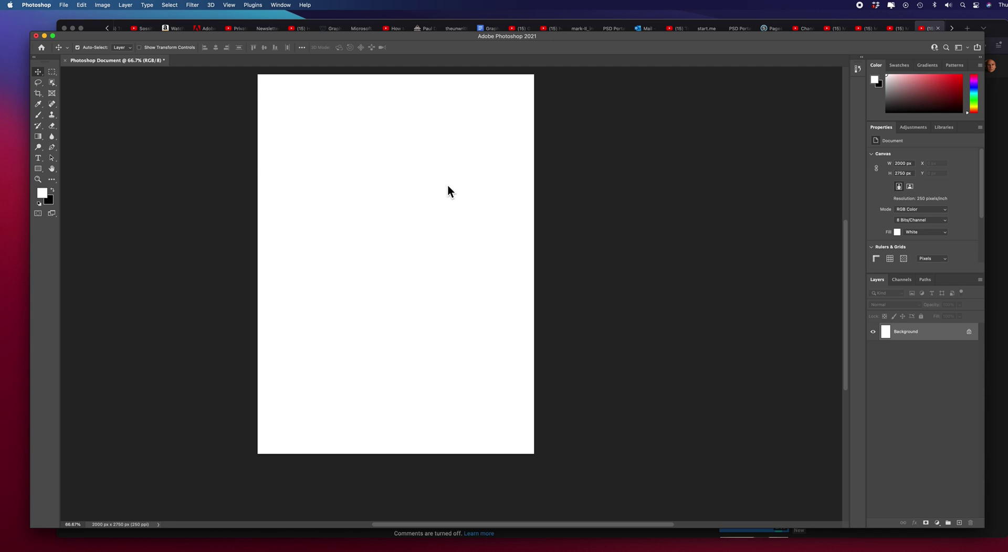
key("super+o")
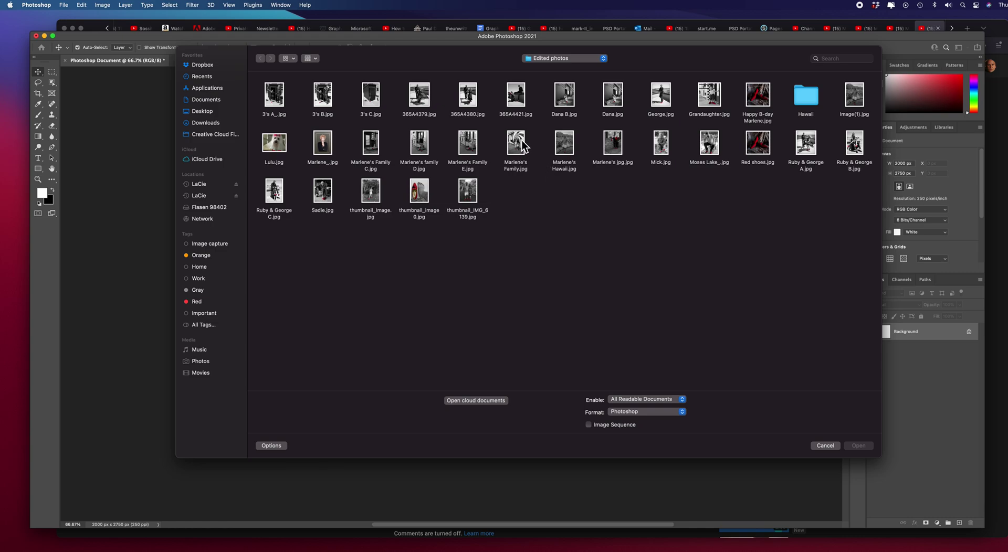
left_click(476, 100)
left_click(863, 447)
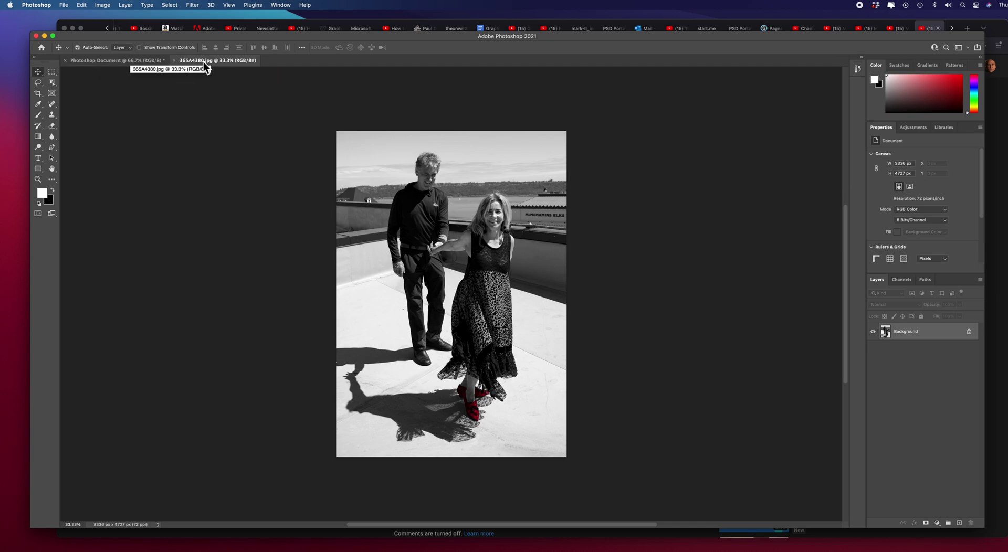
- Switch back and forth between the photo and the blank Photoshop Document, ending on the blank one
left_click(108, 63)
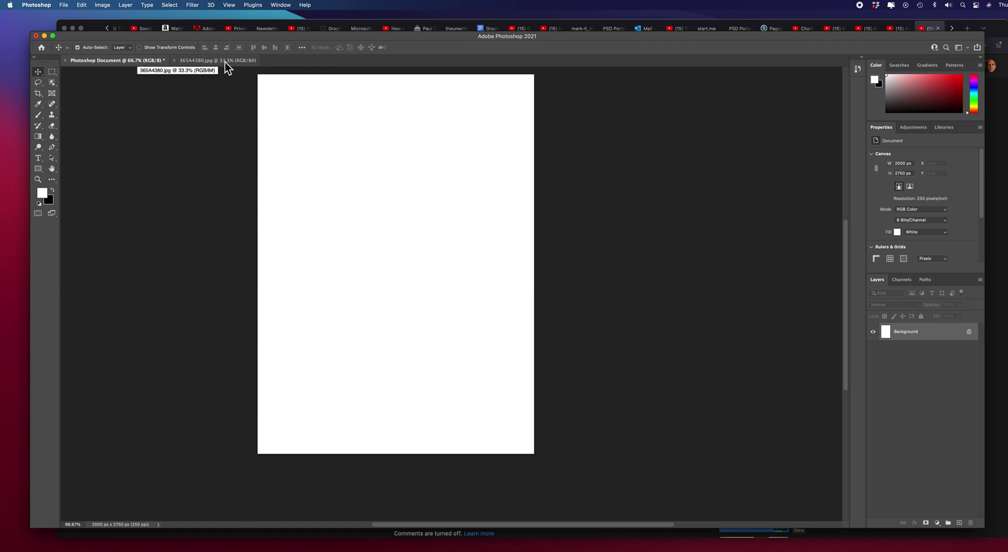
left_click(204, 62)
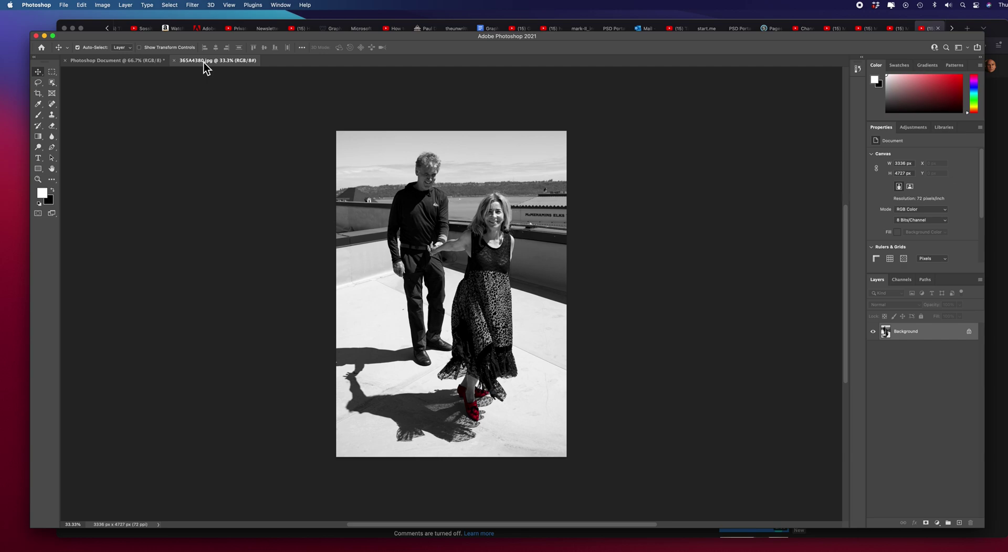
left_click(129, 63)
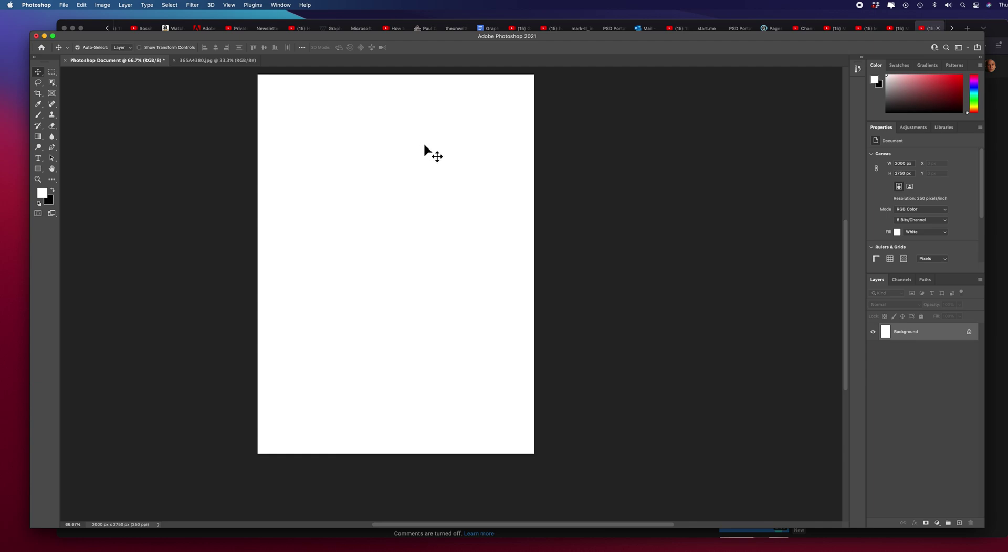
- Place 365A4380.jpg as an embedded image in the blank document and commit the placement at its default size
left_click(63, 5)
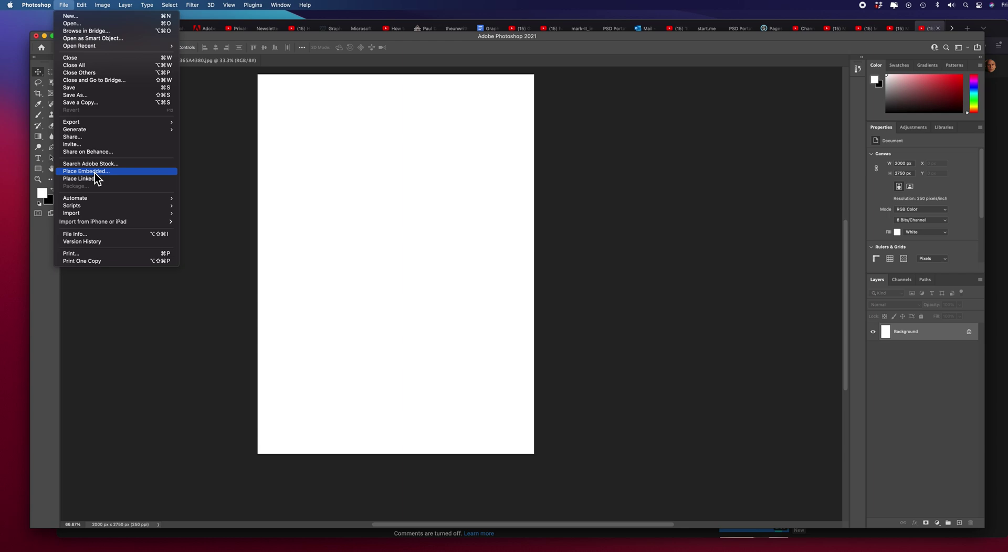
left_click(93, 173)
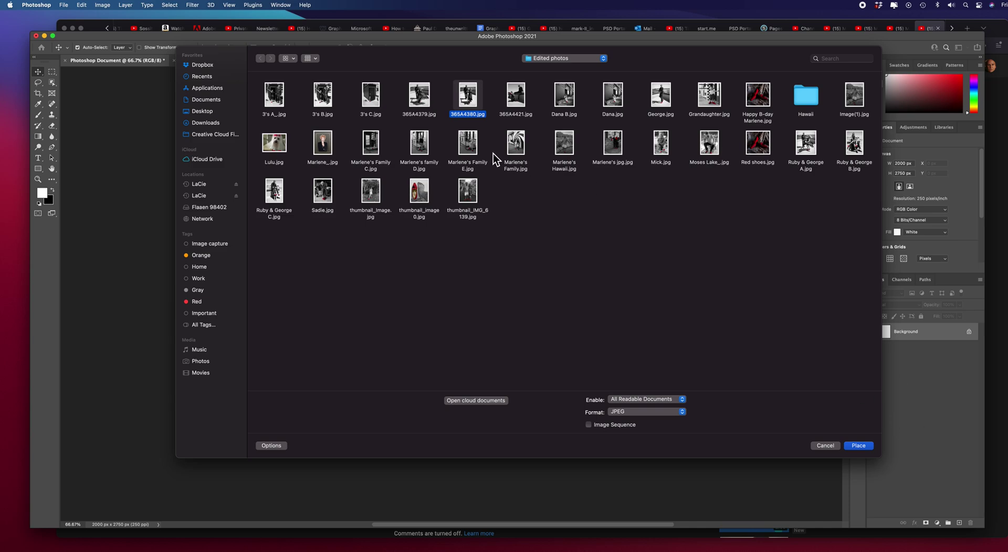
left_click(859, 446)
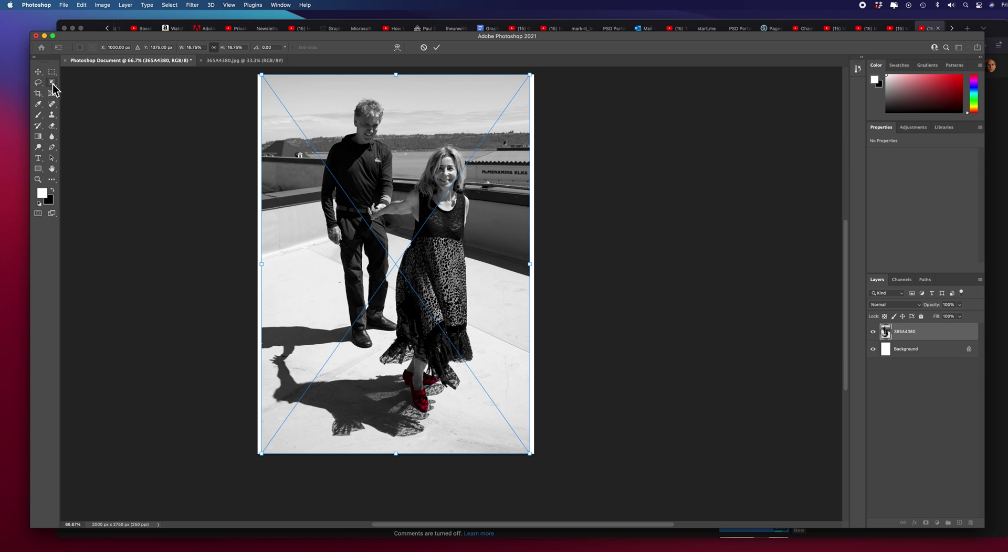
left_click(82, 5)
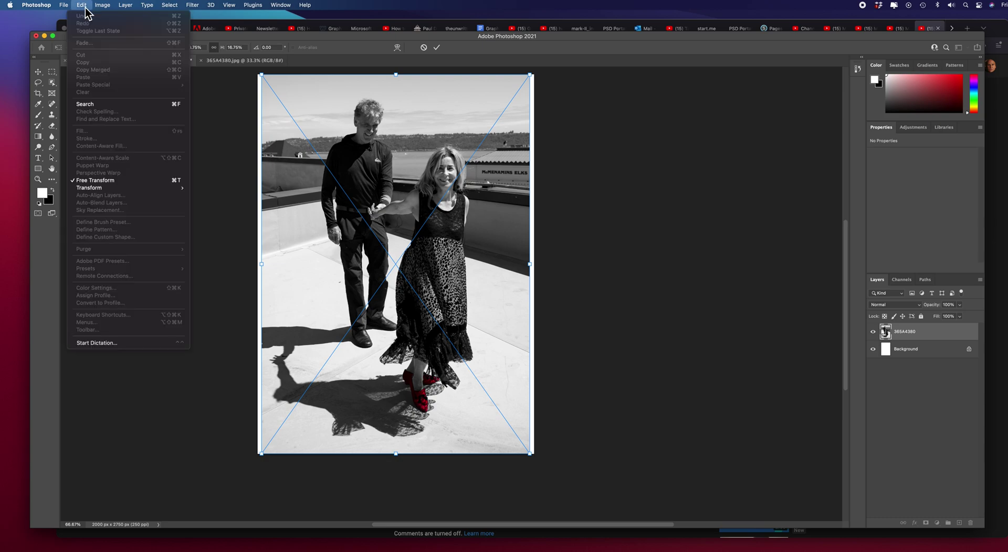
left_click(99, 181)
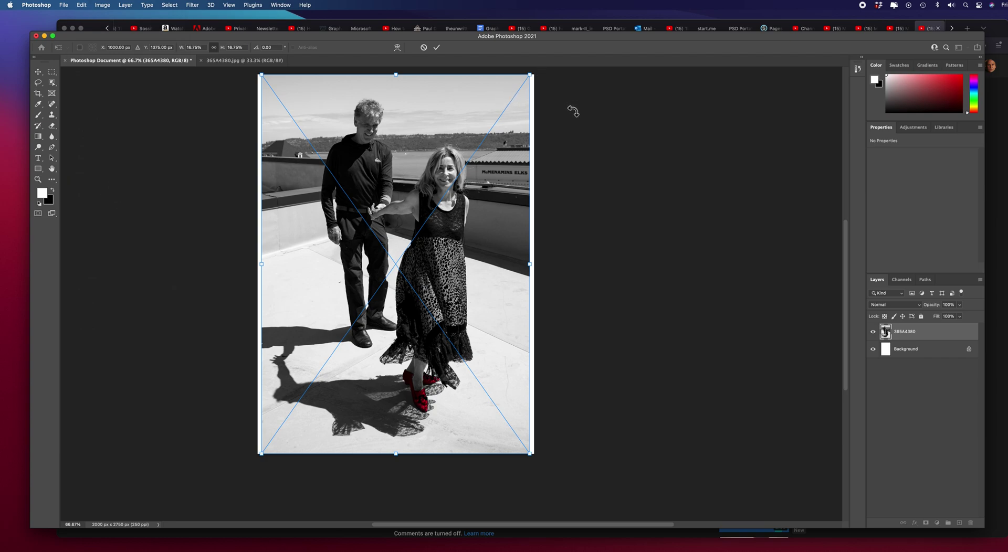
left_click(438, 50)
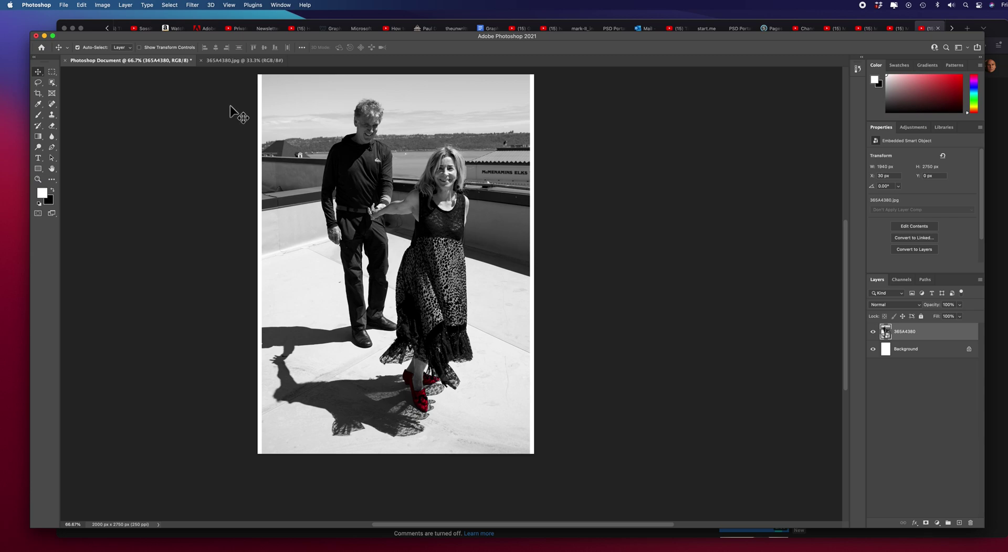
left_click(83, 5)
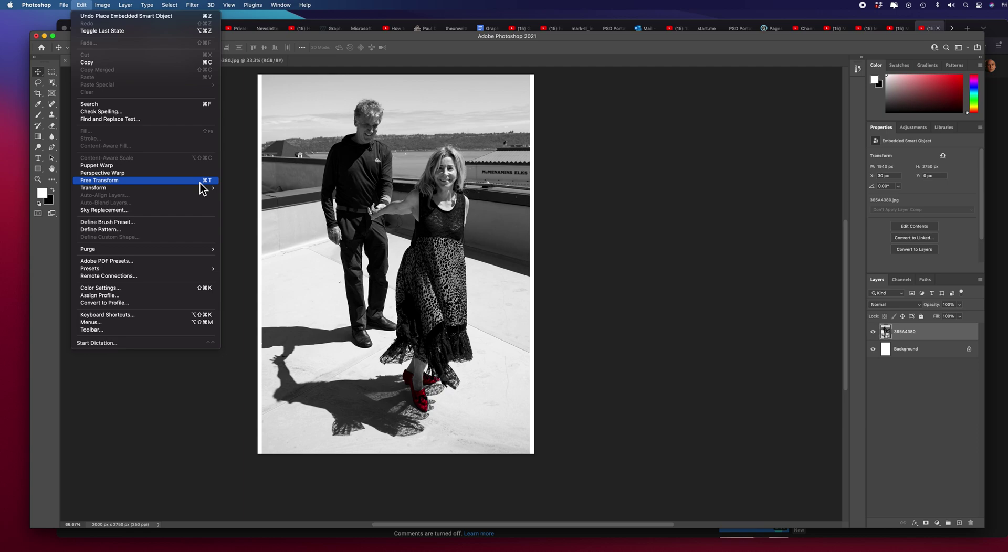
left_click(141, 183)
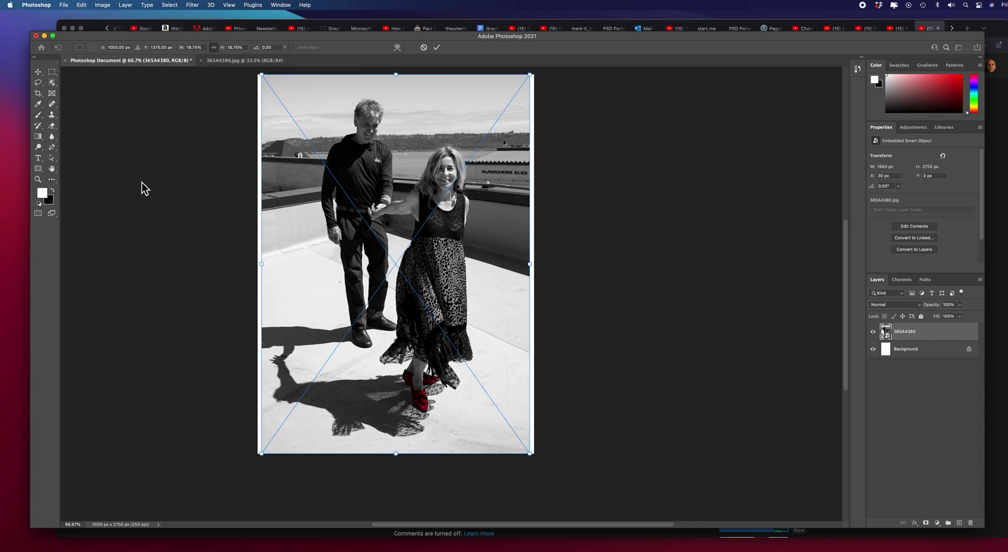
left_click(437, 48)
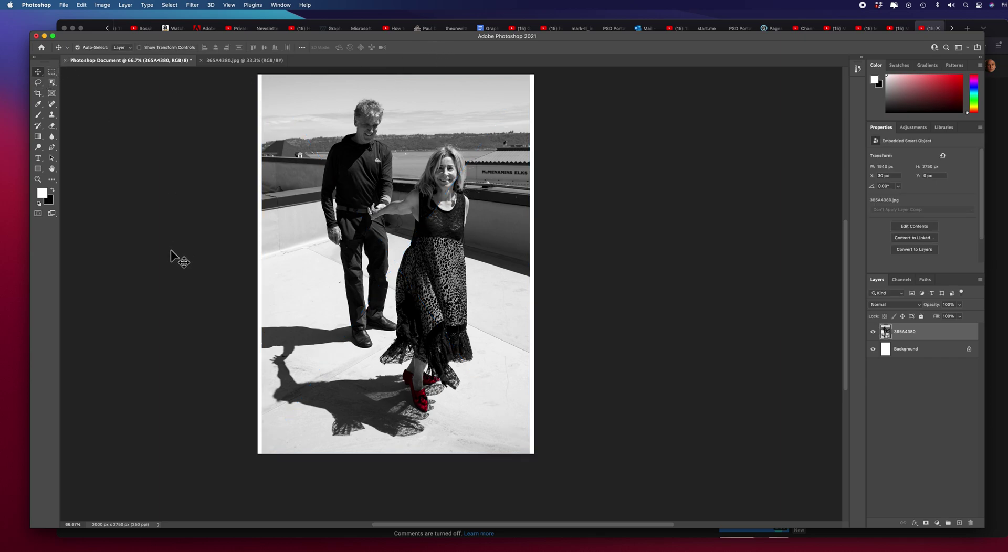
- Free-transform the placed photo down to about 1358 x 1760 px and position it horizontally centred in the upper part of the page
key("super+t")
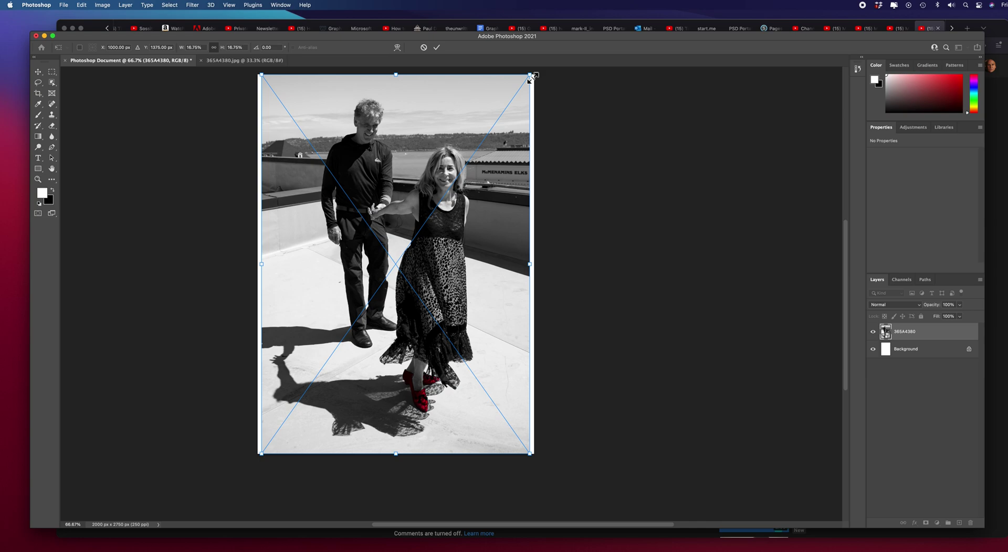
left_click_drag(529, 78, 487, 173)
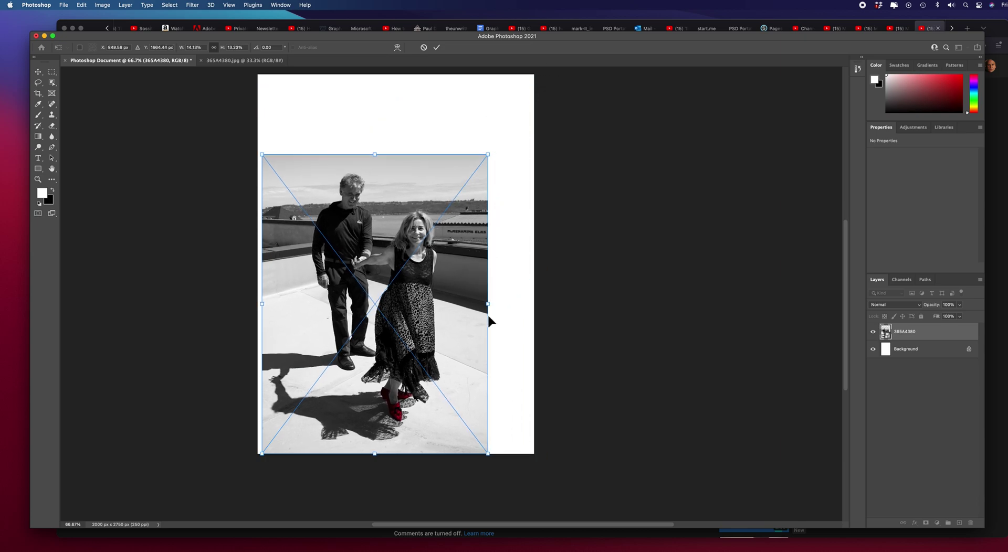
left_click_drag(488, 304, 519, 302)
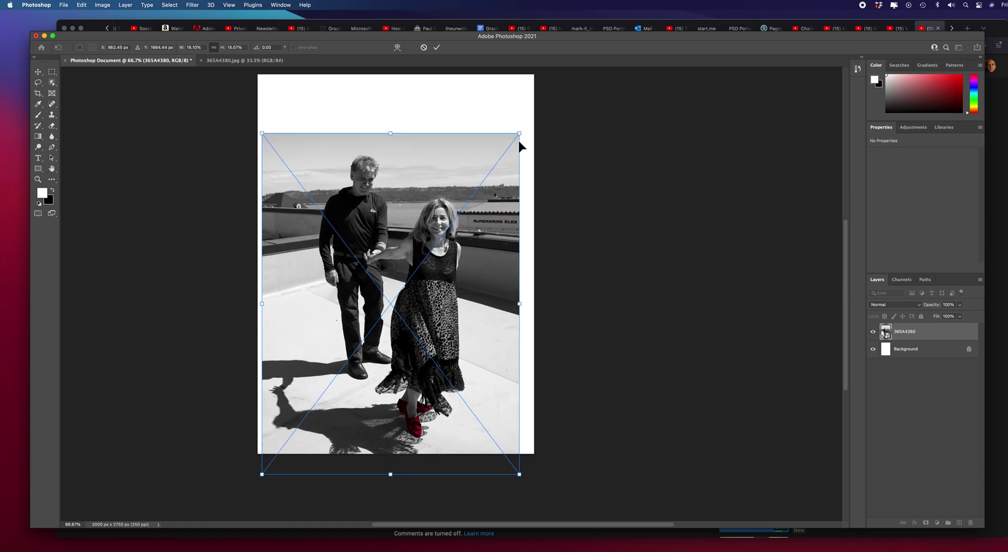
left_click_drag(519, 137, 453, 235)
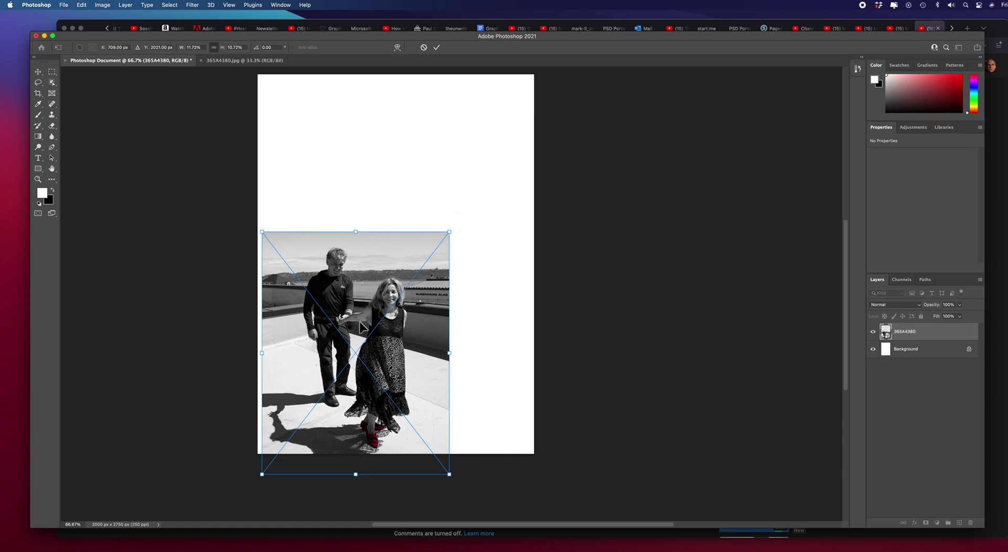
left_click_drag(356, 352, 405, 203)
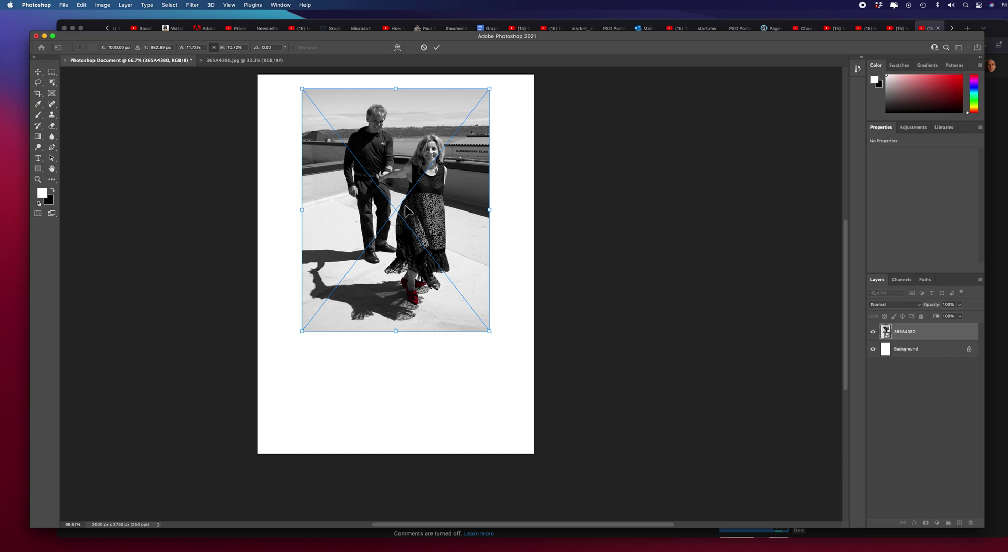
left_click(436, 48)
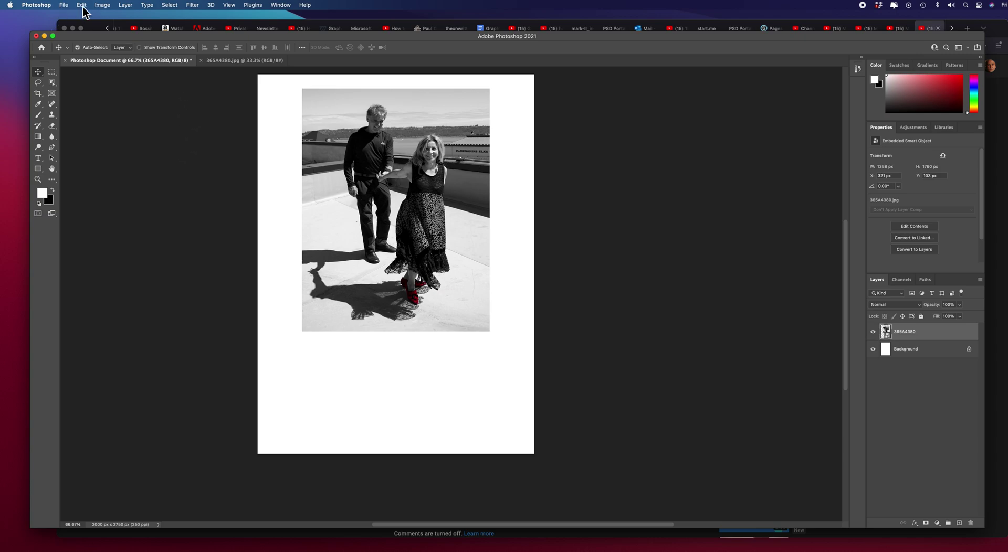
left_click(63, 6)
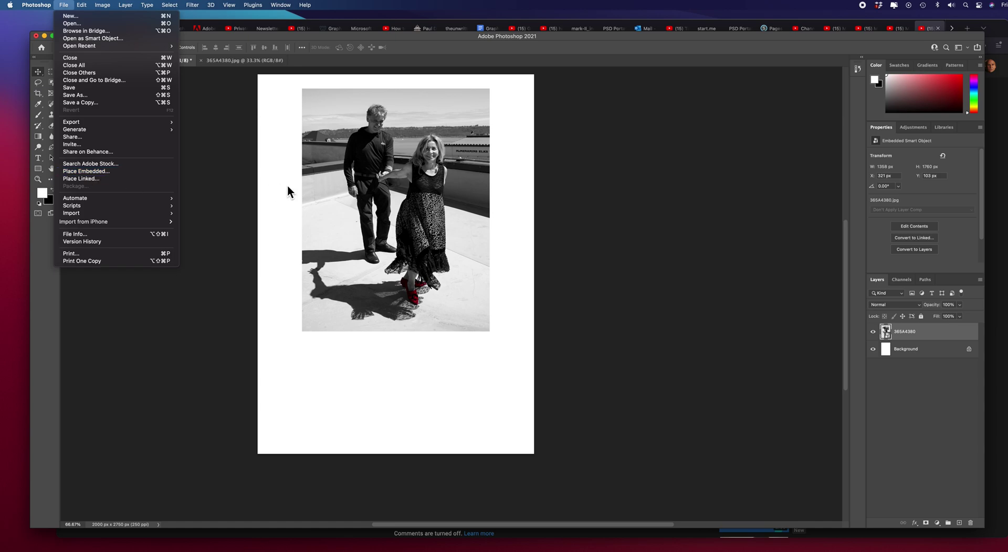
left_click(64, 7)
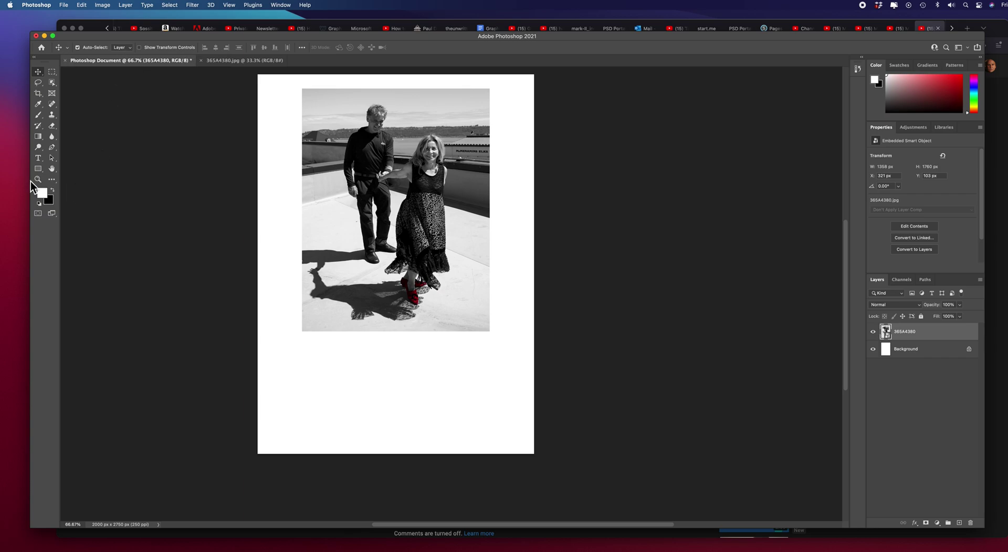
- Set the Horizontal Type tool to the Athelas font in Italic style, keeping the 18 pt size
left_click(40, 161)
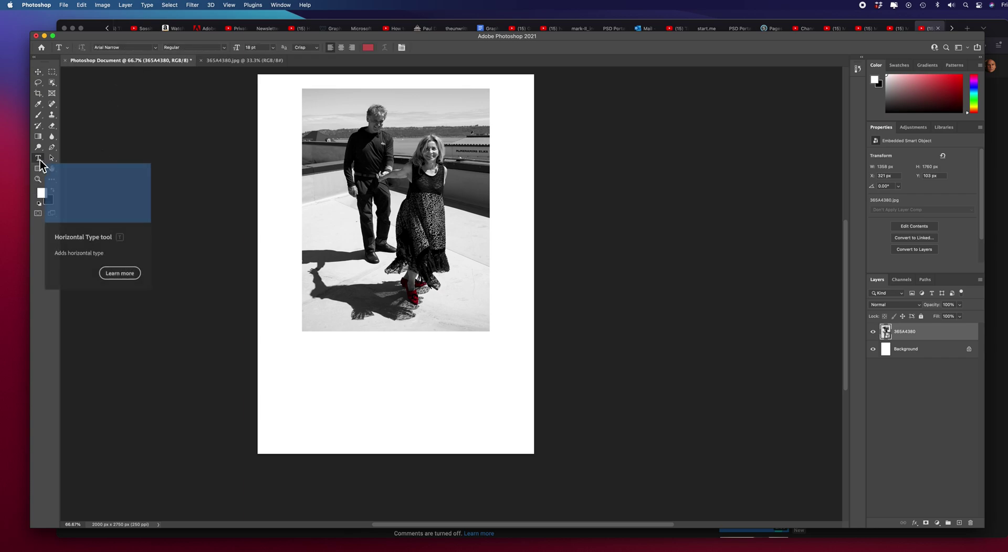
left_click(155, 48)
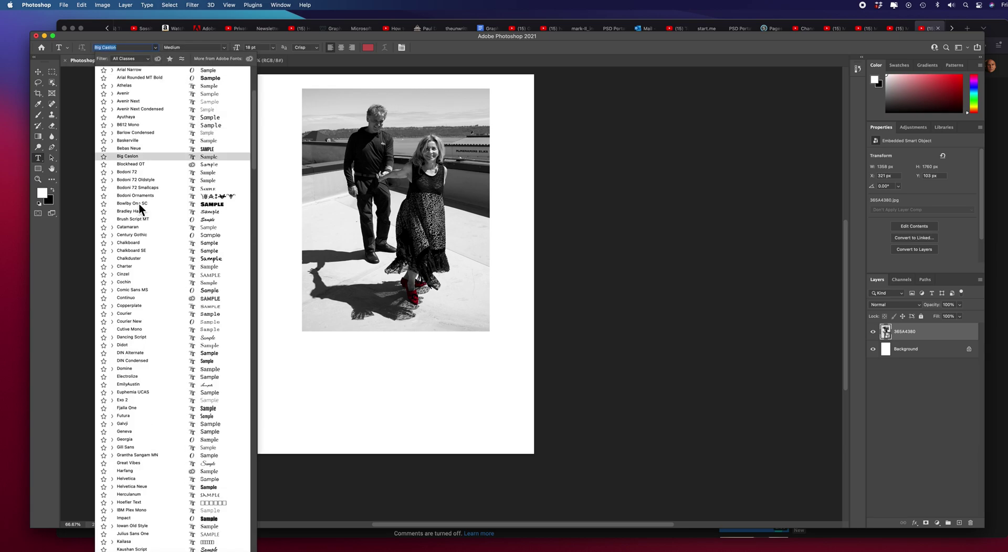
left_click(156, 48)
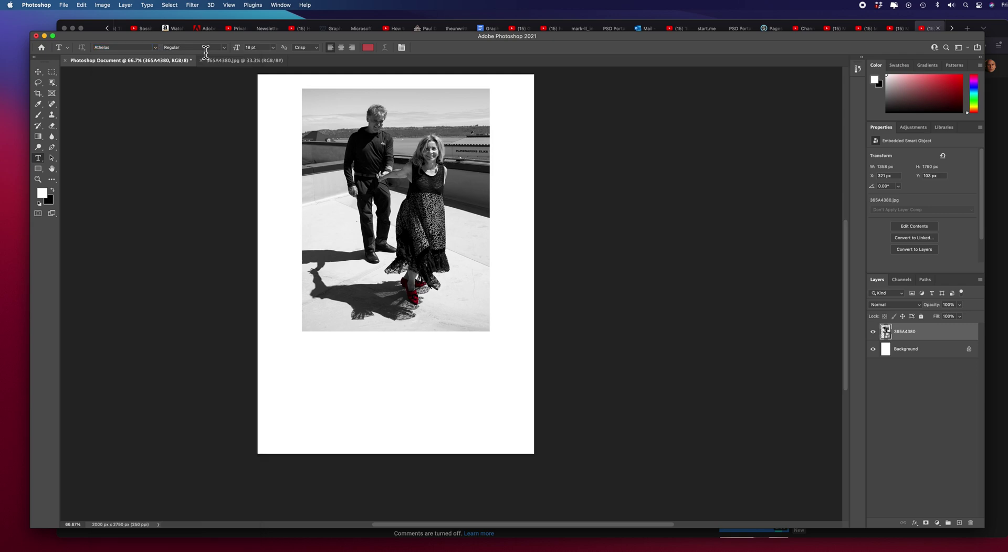
left_click(225, 52)
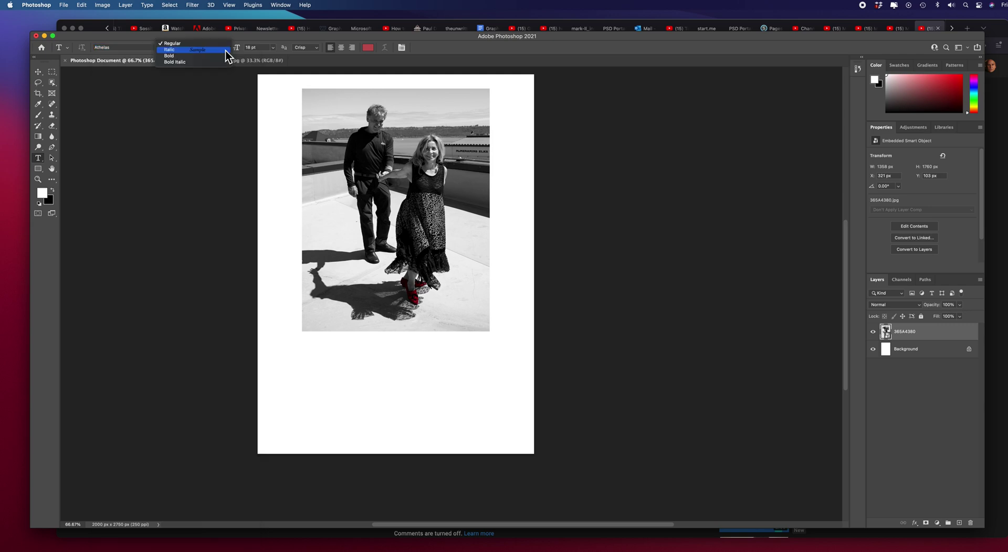
left_click(225, 50)
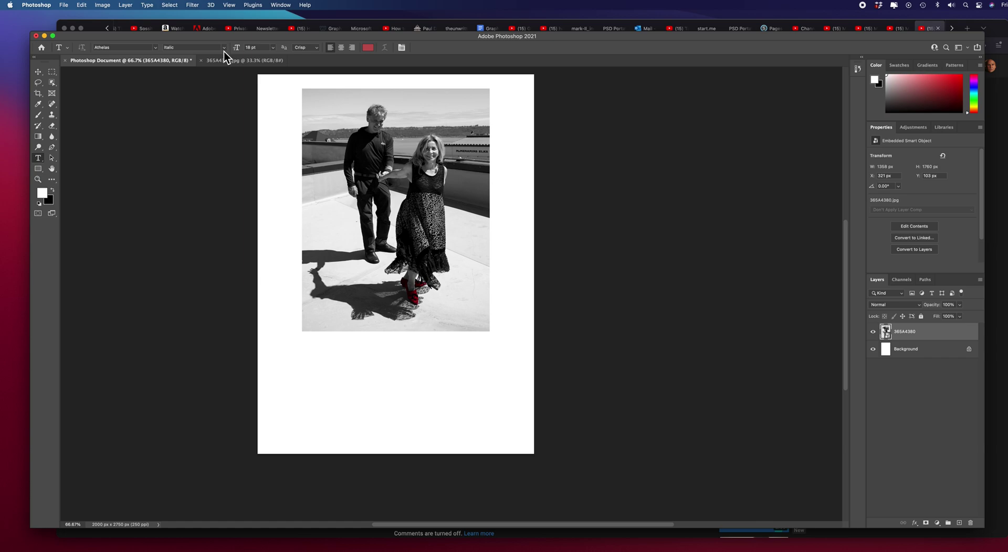
left_click(273, 48)
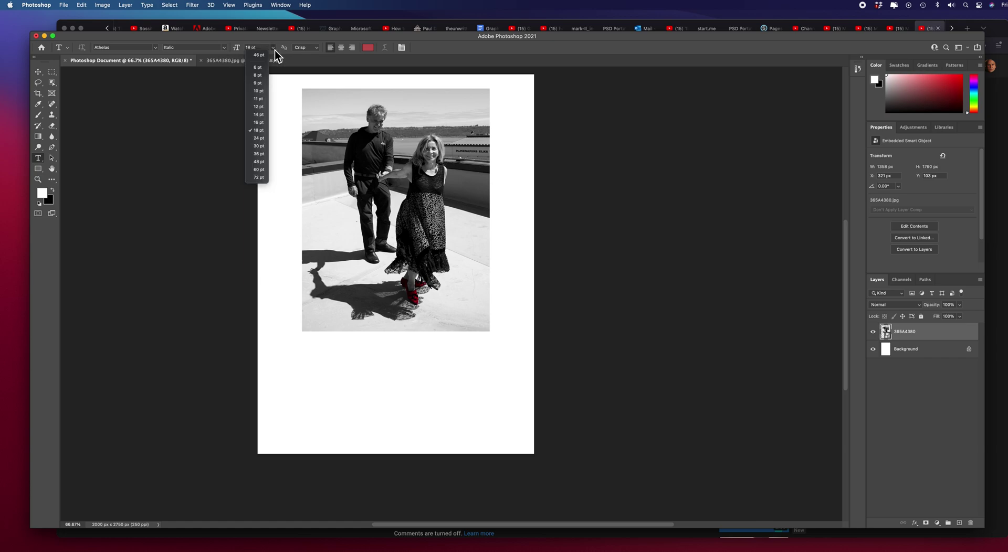
left_click(275, 49)
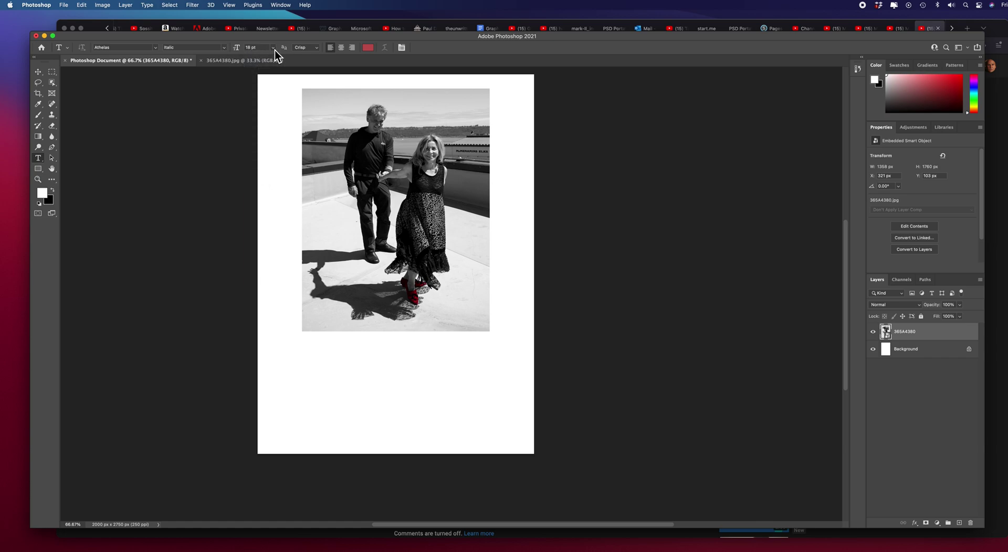
- Add the text "Couple Dancing" on the blank area of the page below the photo
left_click(317, 376)
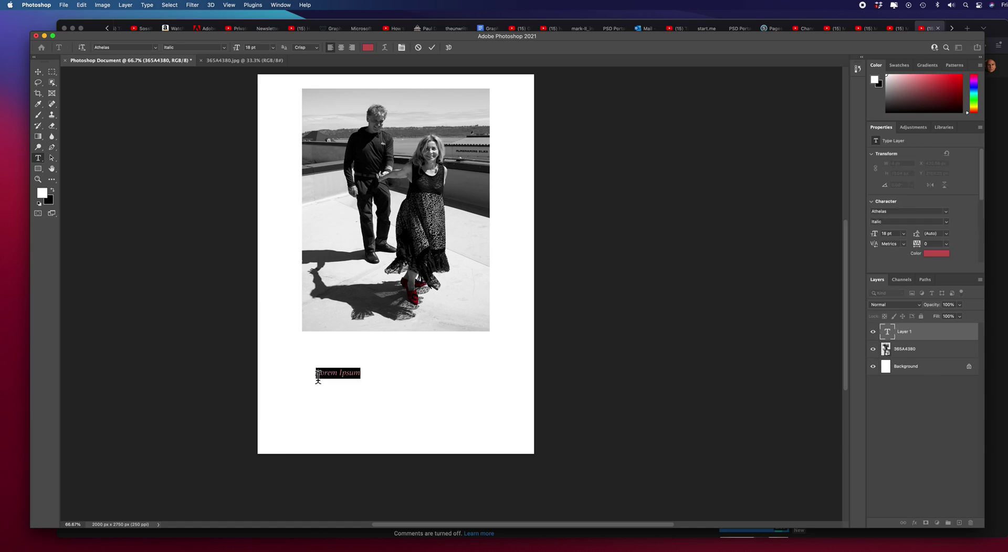
key("BackSpace")
type("Cooup")
key("BackSpace")
key("BackSpace")
type("uple dA")
key("BackSpace")
key("BackSpace")
type("Dancing")
- Change the "Couple Dancing" text to the Blockhead OT font at 72 pt
left_click_drag(319, 377, 373, 378)
left_click(155, 50)
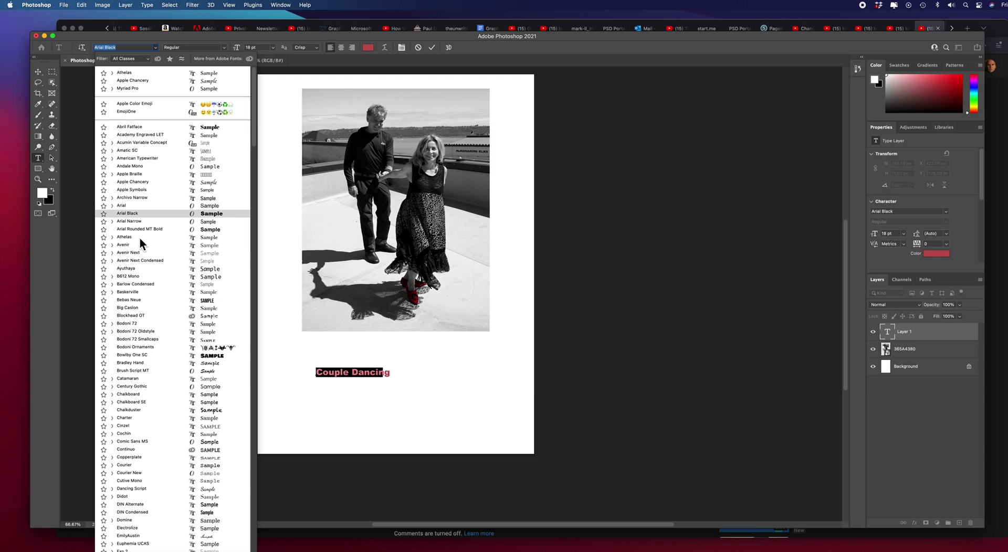
left_click(157, 317)
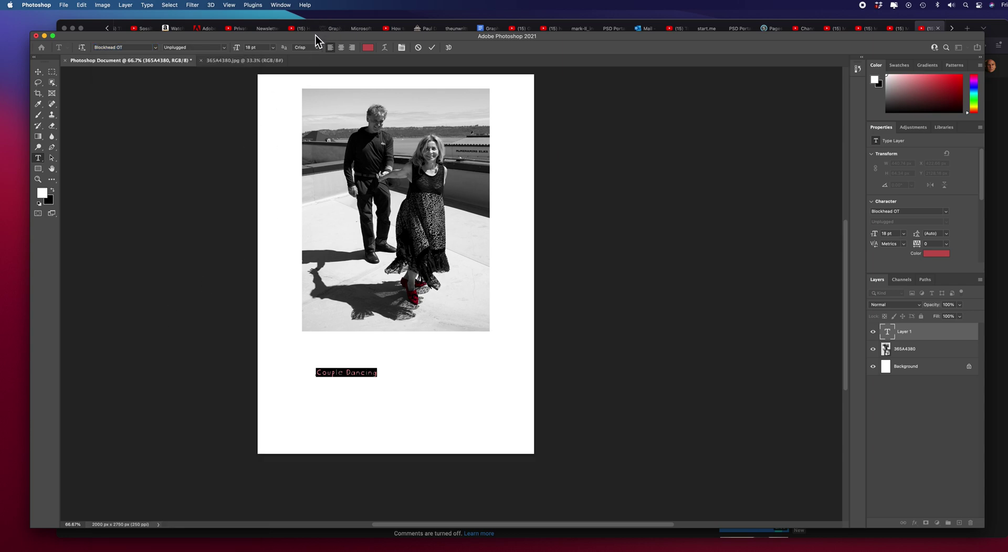
left_click(275, 50)
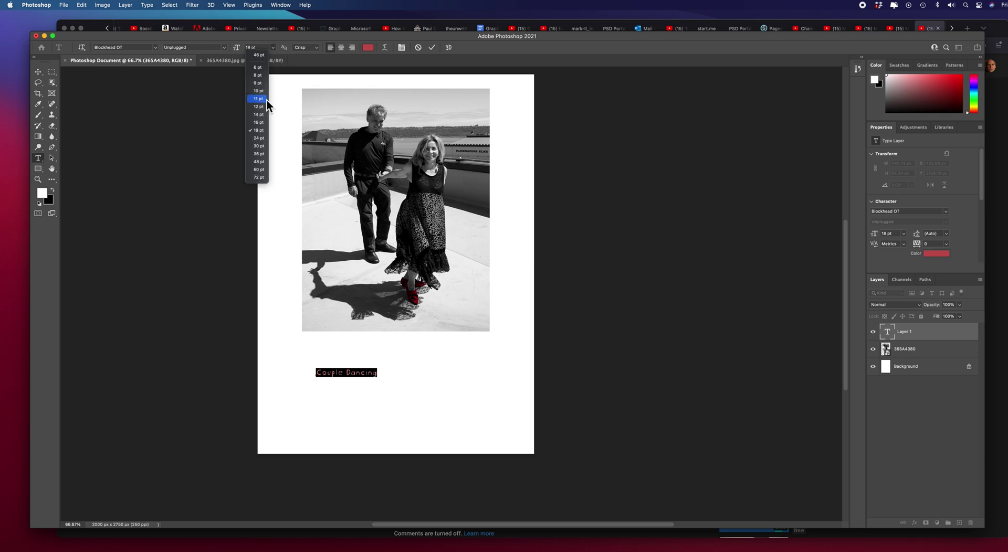
left_click(261, 178)
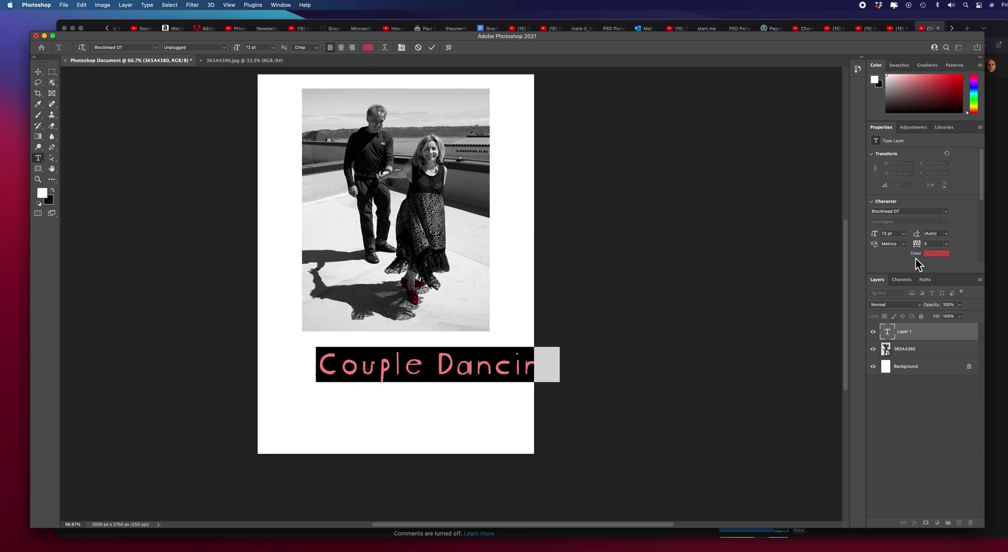
- Recolour the "Couple Dancing" text to bright green #1cda37 and move it fully onto the page, roughly centred below the photo
left_click(370, 50)
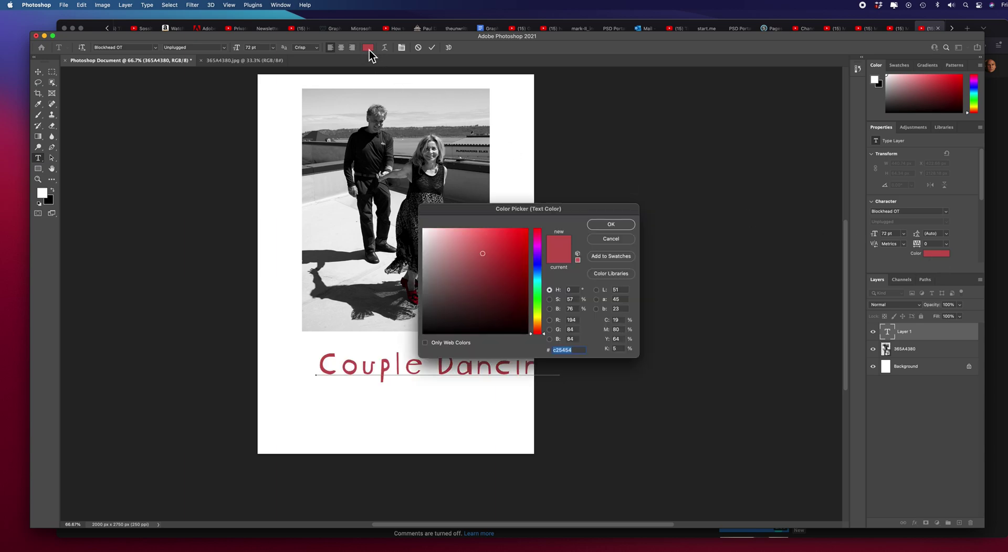
left_click(538, 297)
left_click_drag(524, 243, 518, 248)
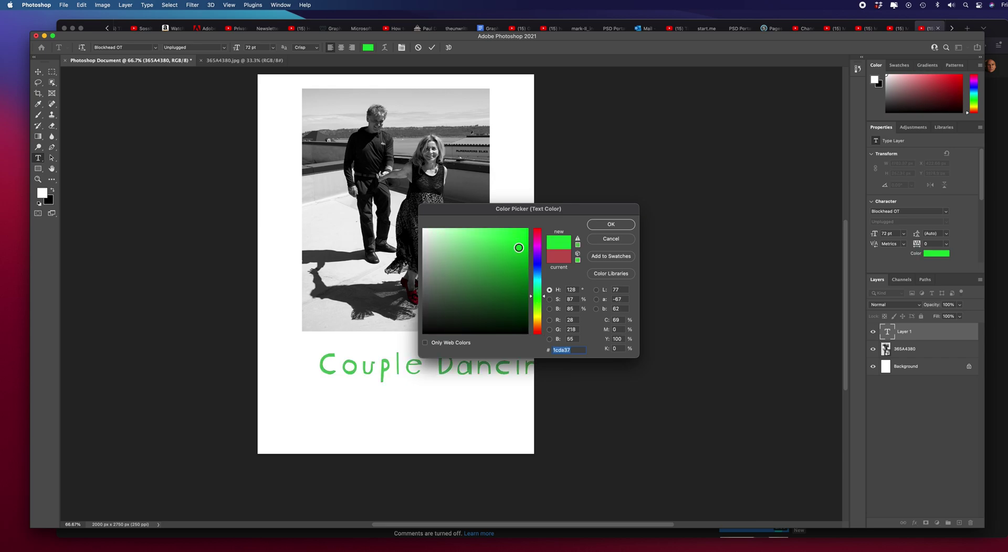
left_click(610, 224)
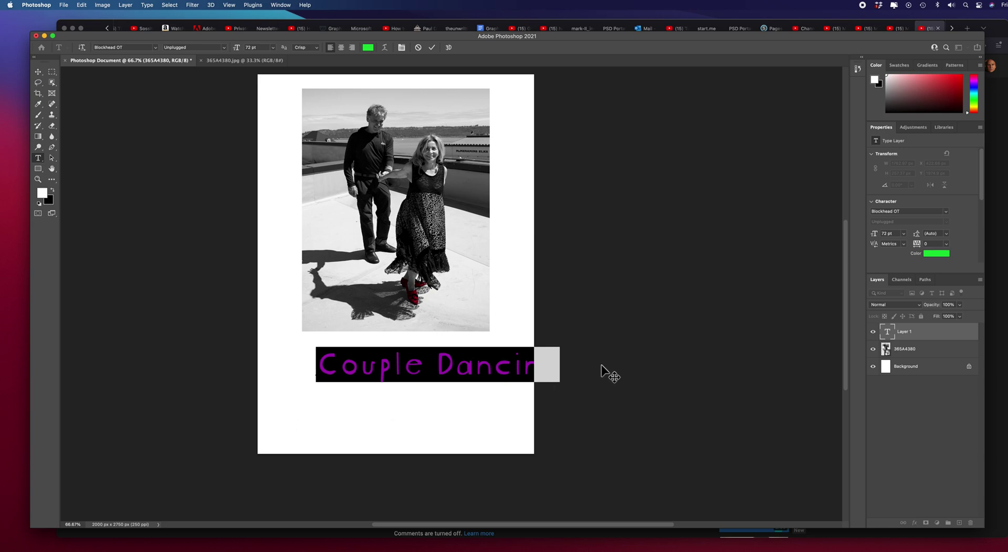
left_click(39, 71)
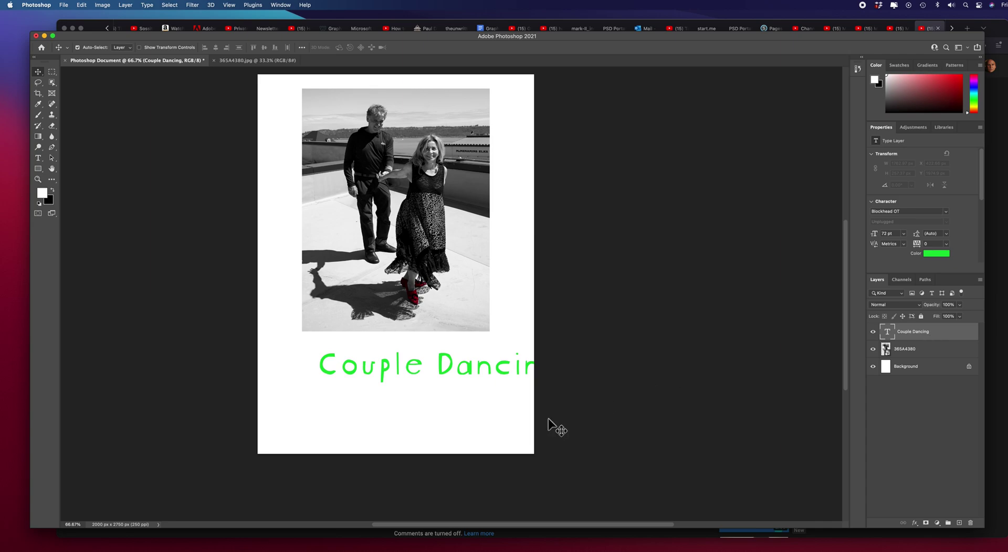
left_click_drag(443, 355, 405, 383)
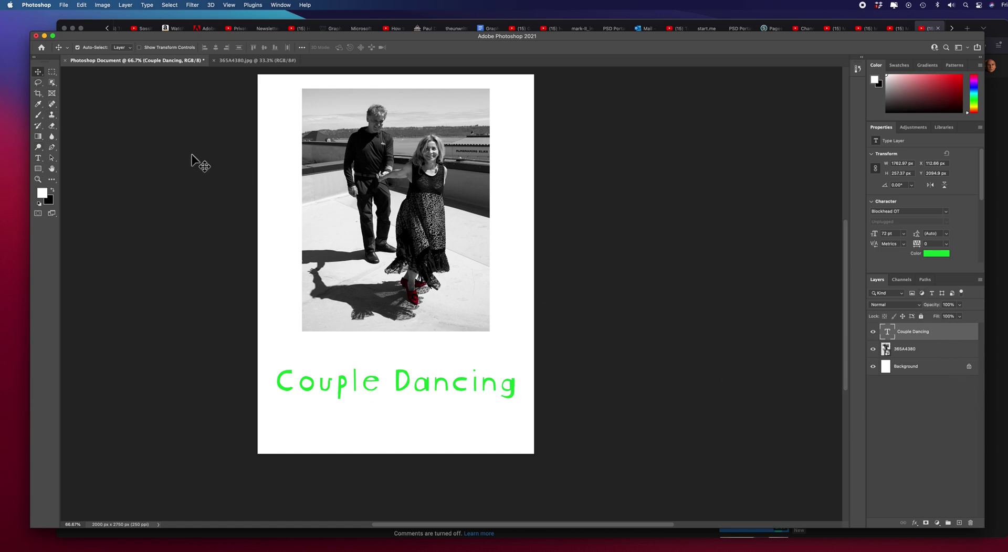
- Review the available workspaces, and look back through the document's history to its first states
left_click(281, 5)
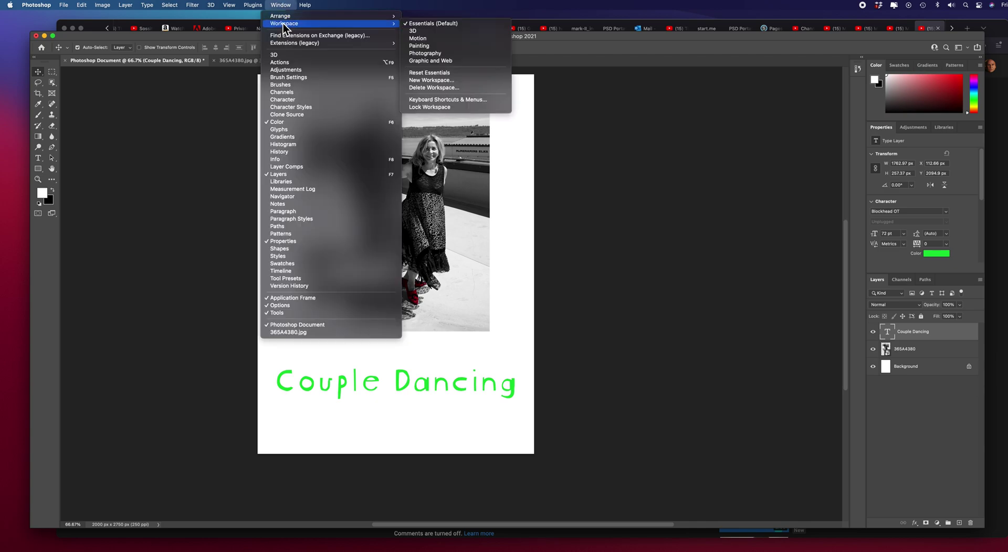
mouse_move(288, 26)
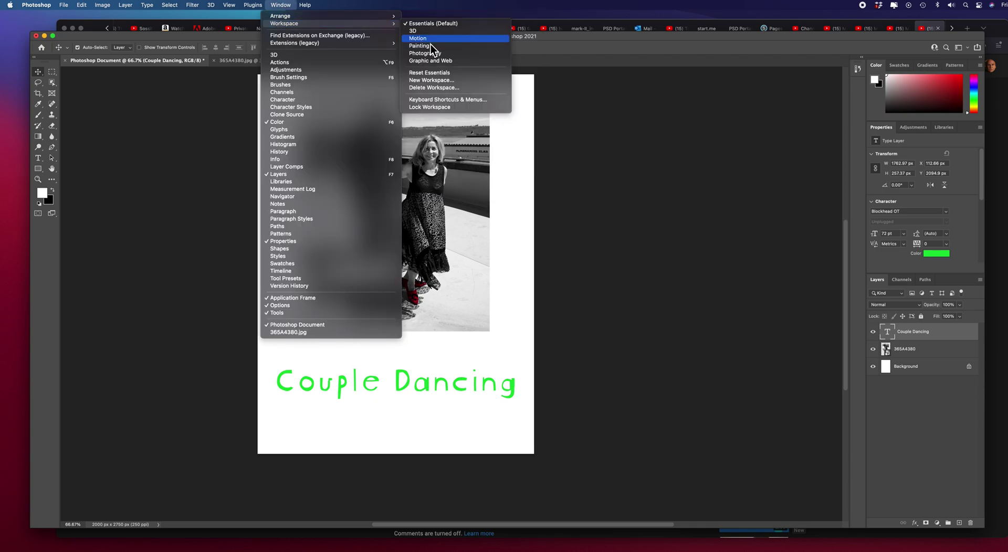
left_click(279, 7)
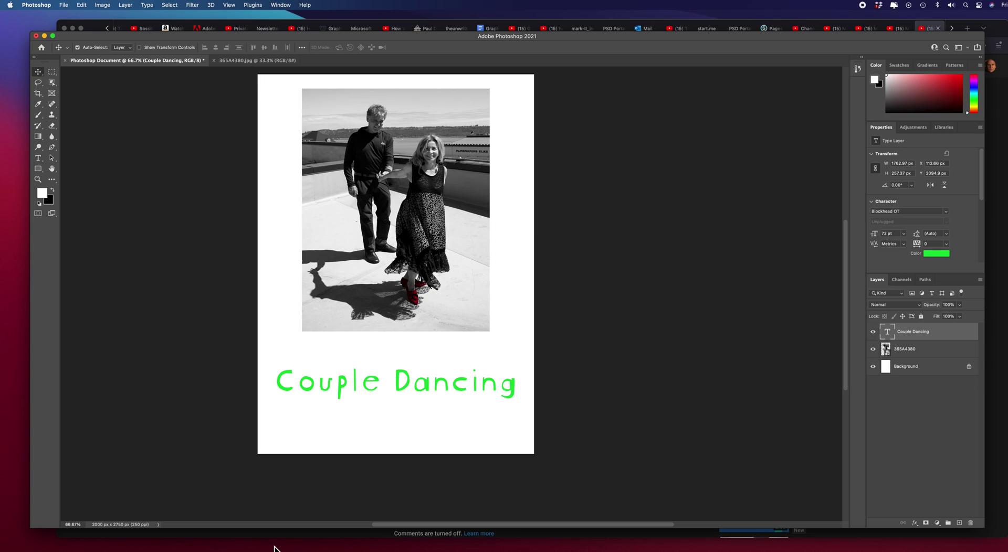
left_click(860, 71)
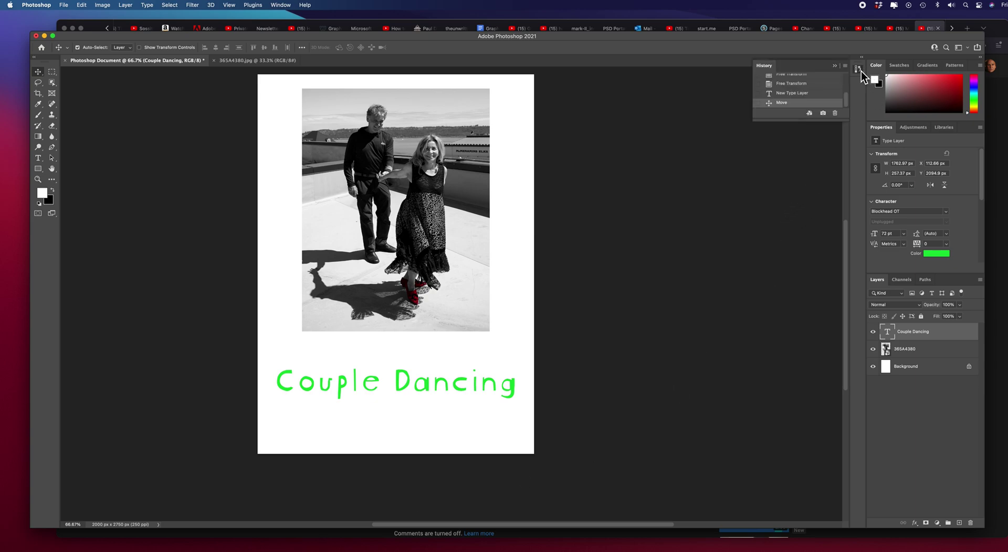
left_click_drag(849, 100, 849, 78)
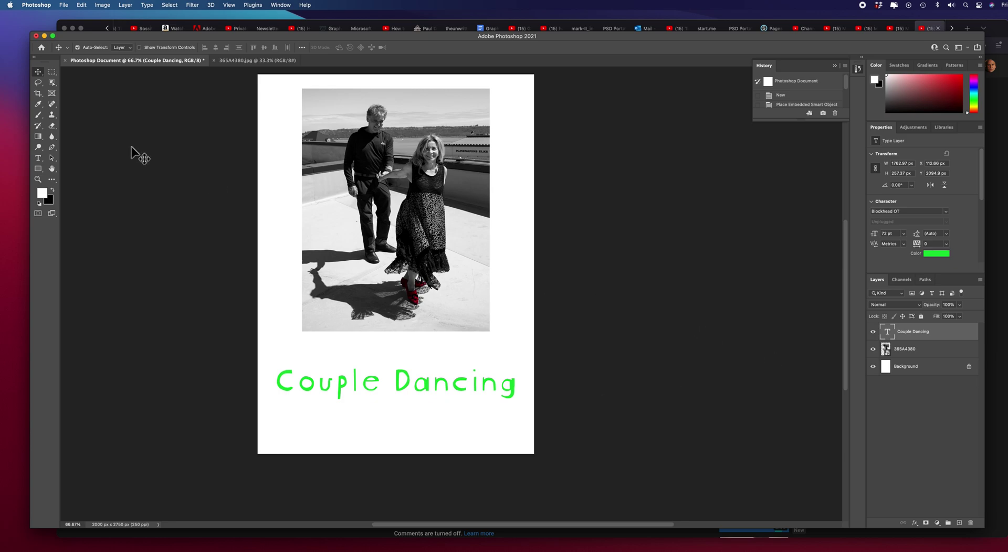
- Start a Save As to the computer and choose the Edited photos folder as the location
left_click(65, 9)
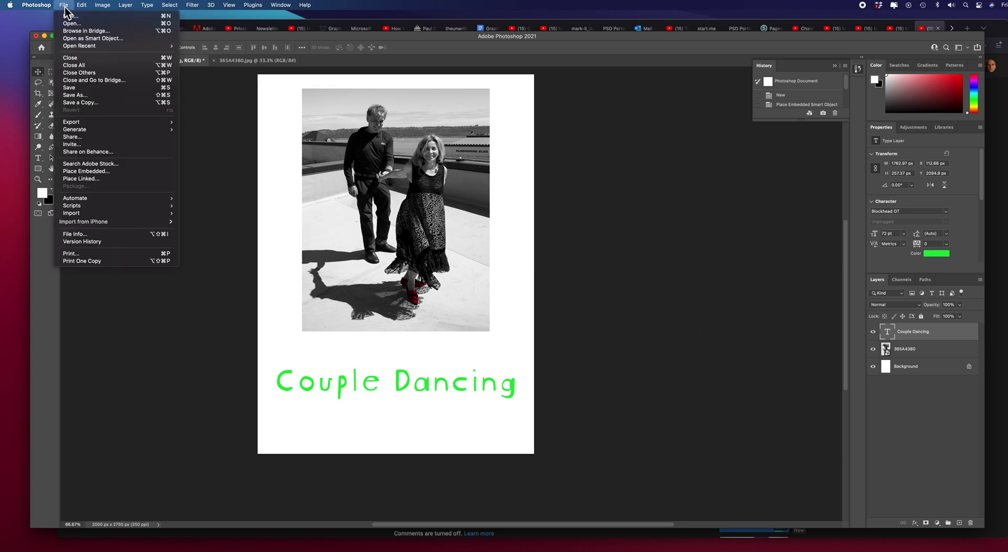
left_click(82, 96)
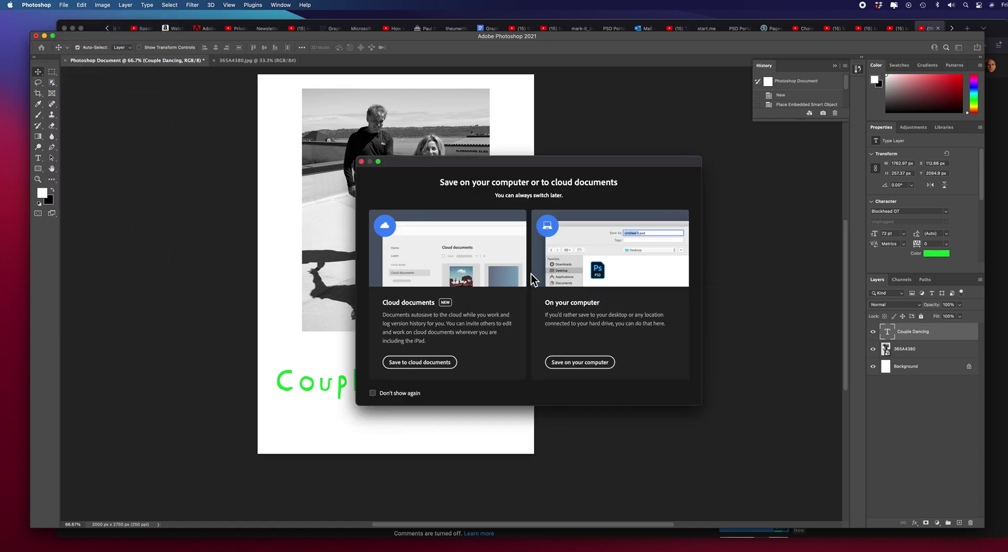
left_click(588, 363)
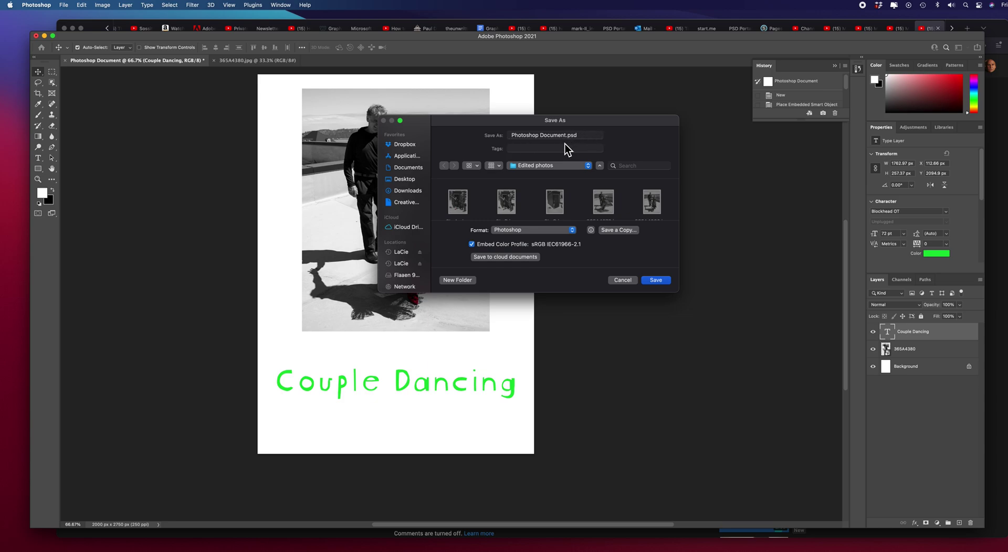
left_click(589, 167)
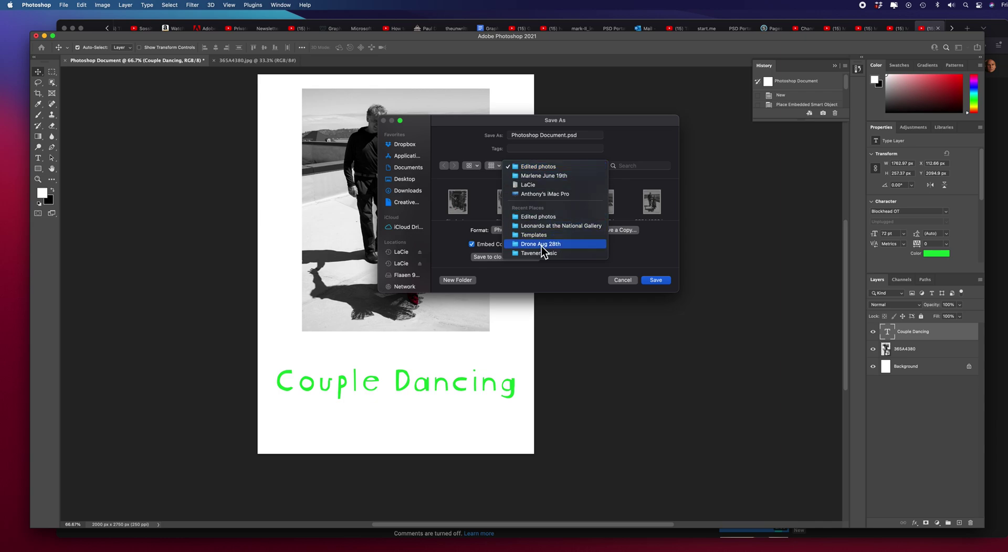
left_click(543, 216)
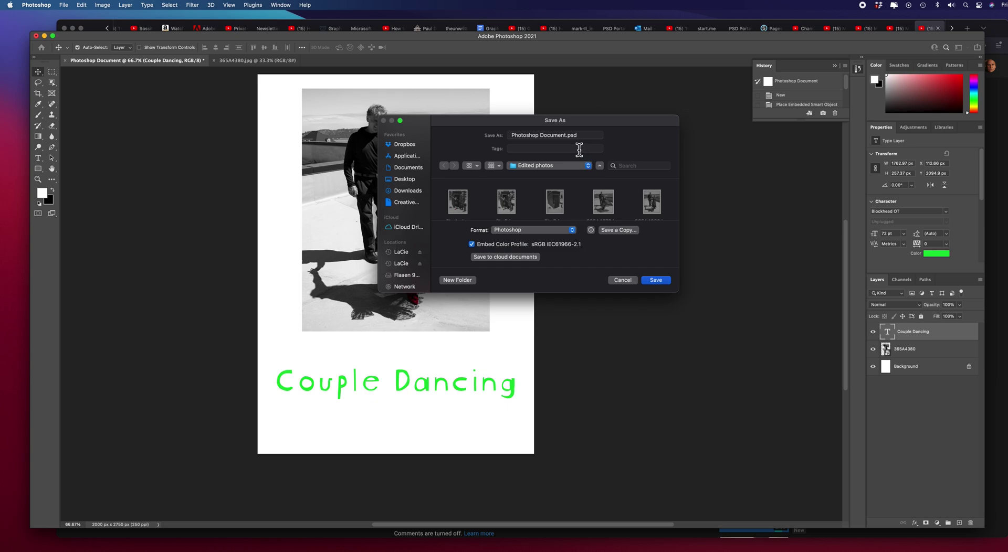
- Name the file Couple Dancing.psd and save it in Photoshop format with Maximize Compatibility enabled
left_click_drag(567, 136, 508, 142)
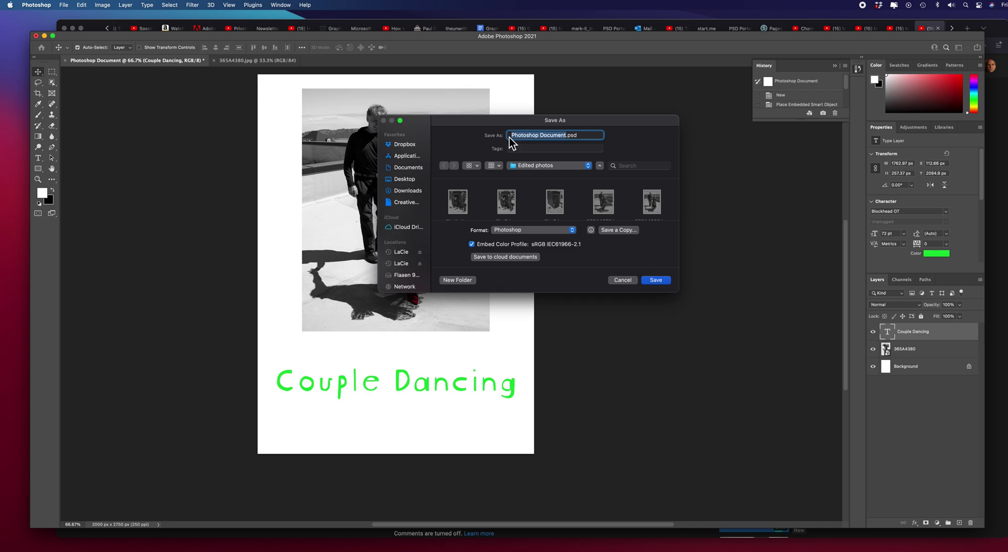
type("Couple")
type(" d")
type("an")
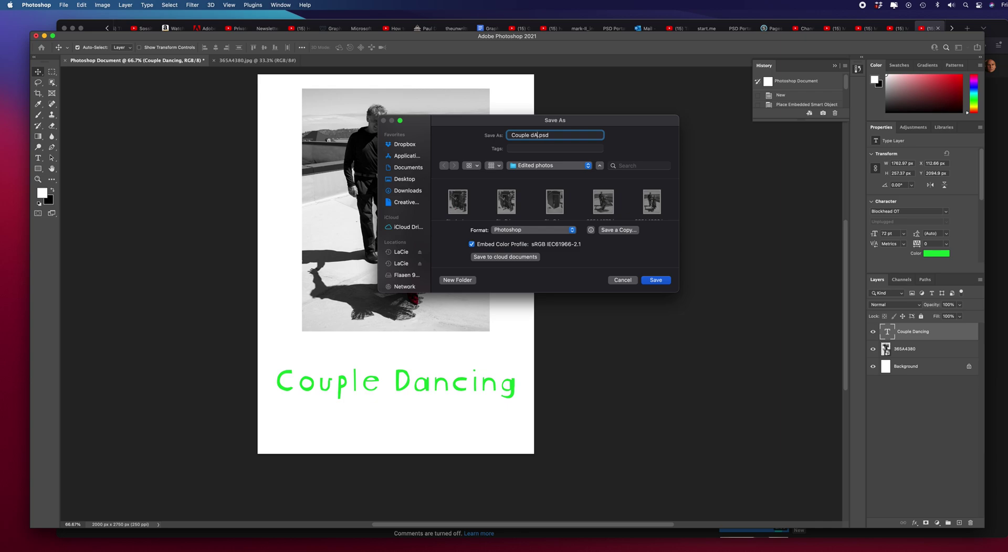
key("BackSpace")
key("BackSpace")
key("BackSpace")
type("Dancing")
left_click(657, 282)
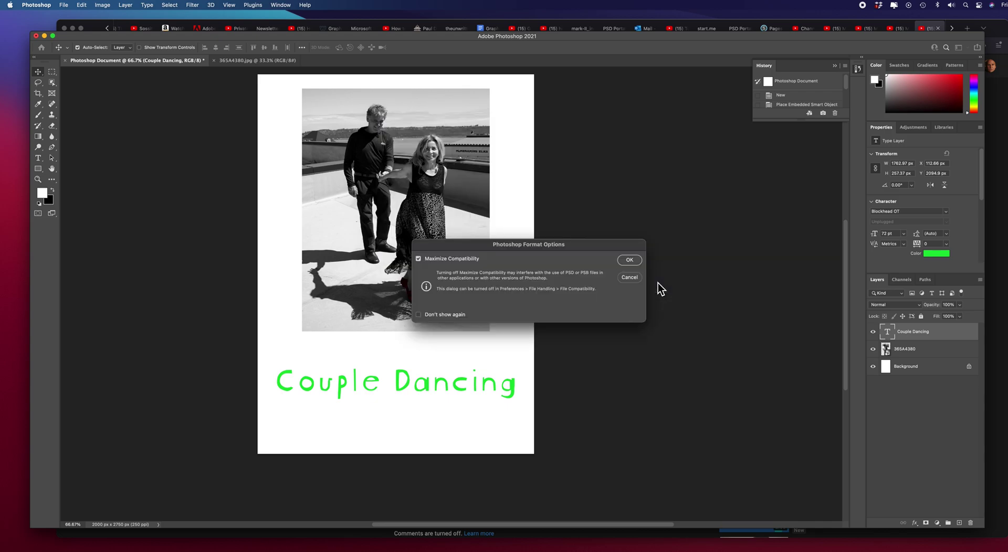
left_click(629, 260)
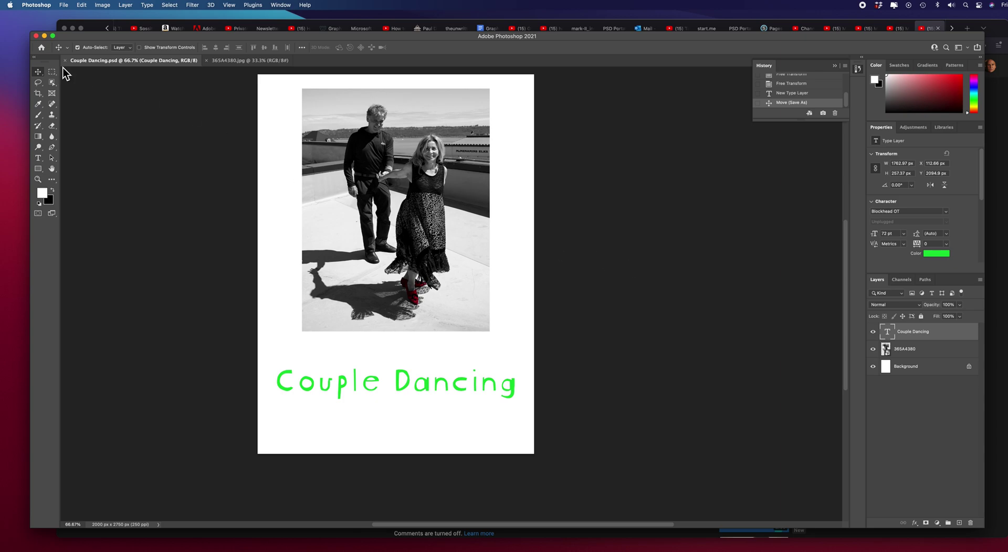
- Start another Save As to the computer and check the available file formats, keeping Photoshop selected
left_click(64, 5)
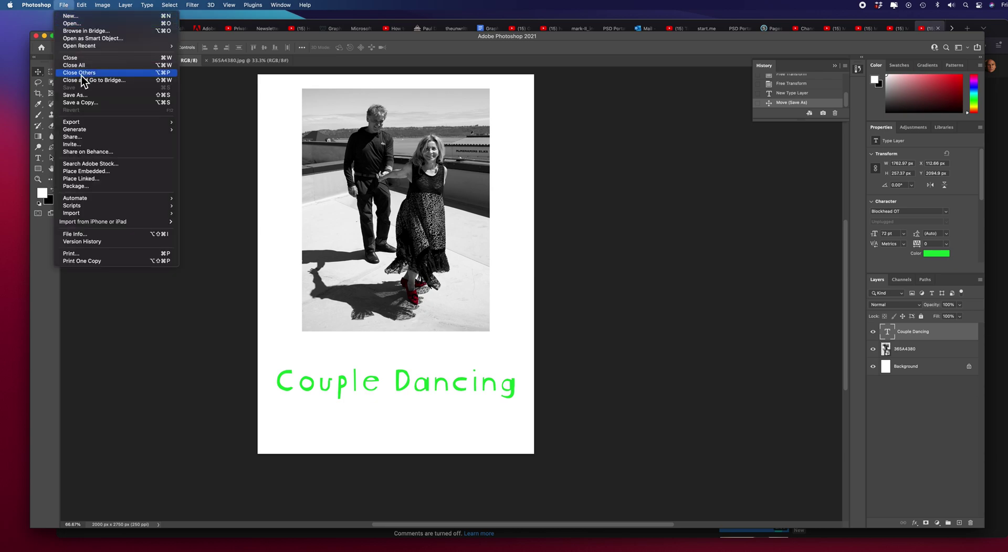
left_click(78, 95)
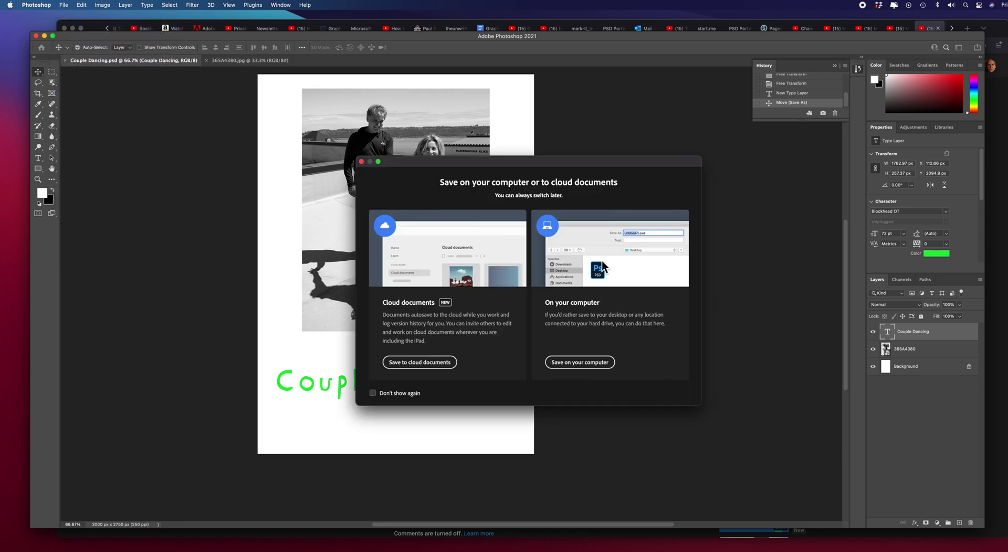
left_click(581, 364)
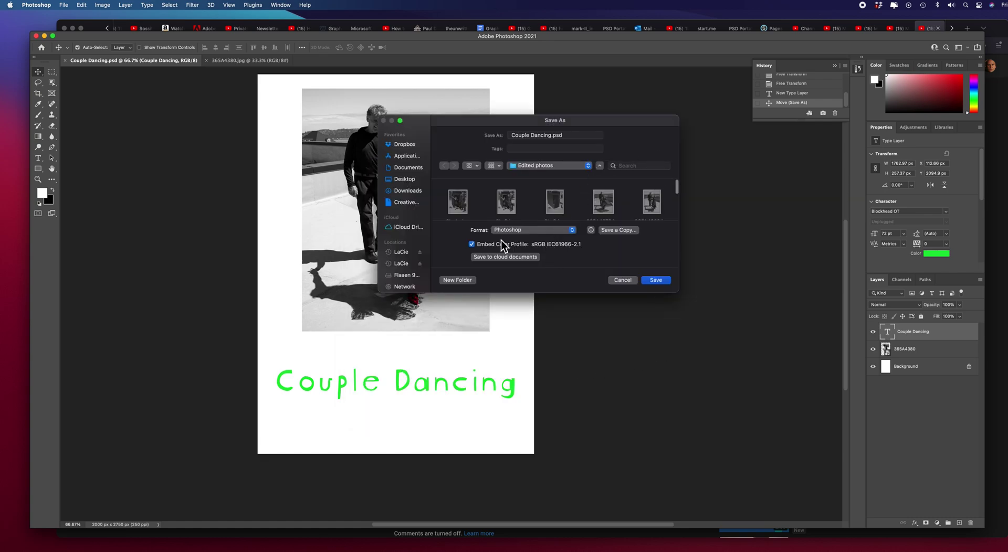
left_click(572, 230)
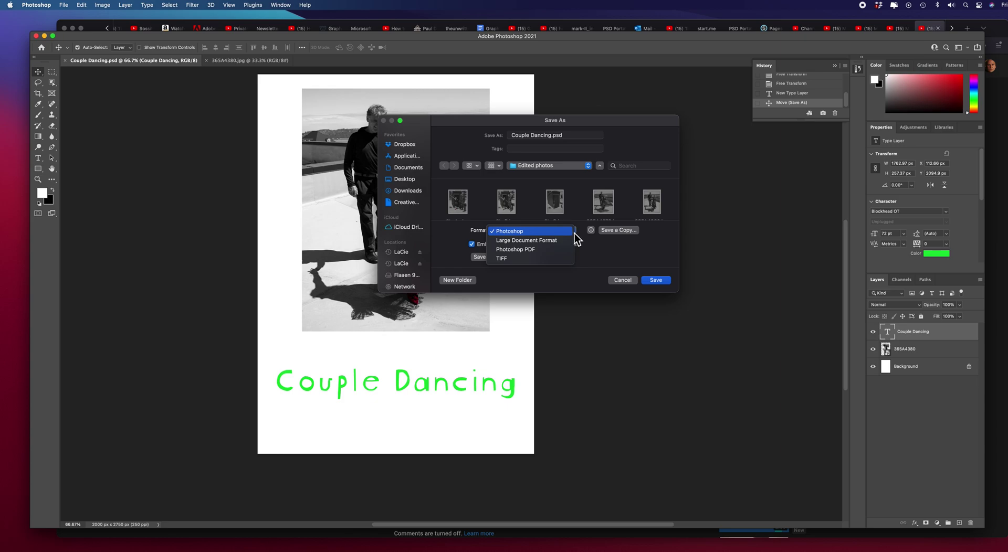
left_click(574, 233)
- Rename the file to Couple Dancing.jpg and save it in Edited photos with Maximize Compatibility enabled
left_click(576, 138)
key("BackSpace")
key("BackSpace")
key("BackSpace")
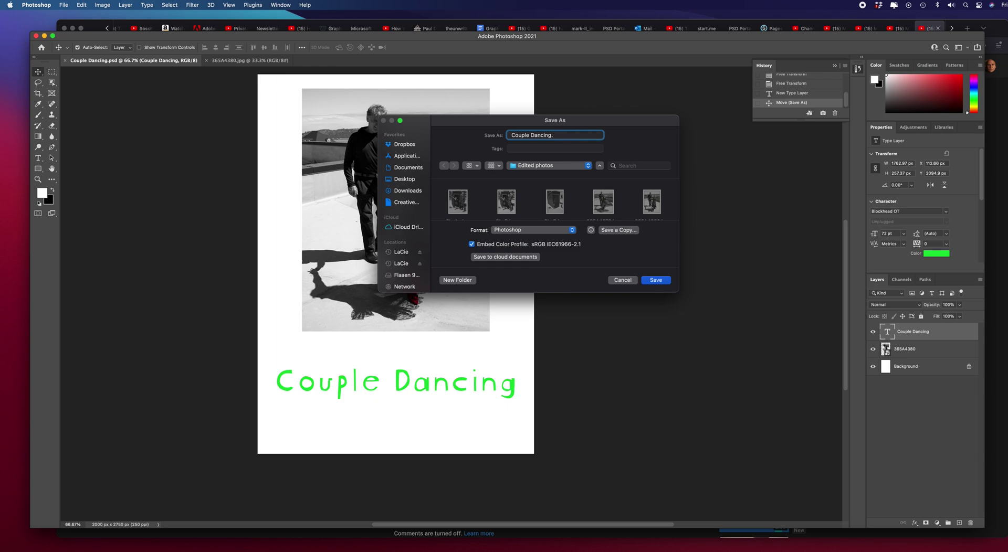
type("m")
key("BackSpace")
type("jpg")
left_click(653, 281)
left_click(550, 207)
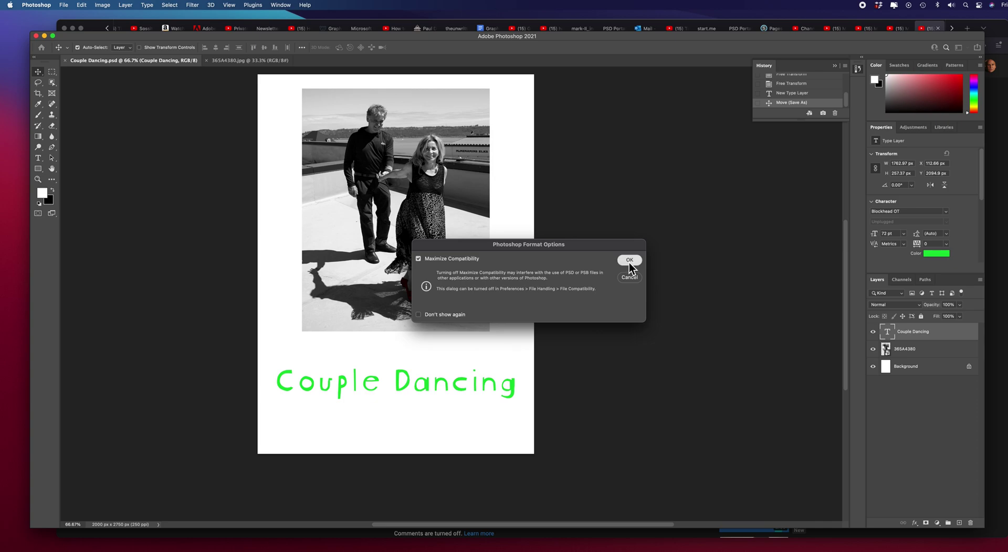
left_click(629, 261)
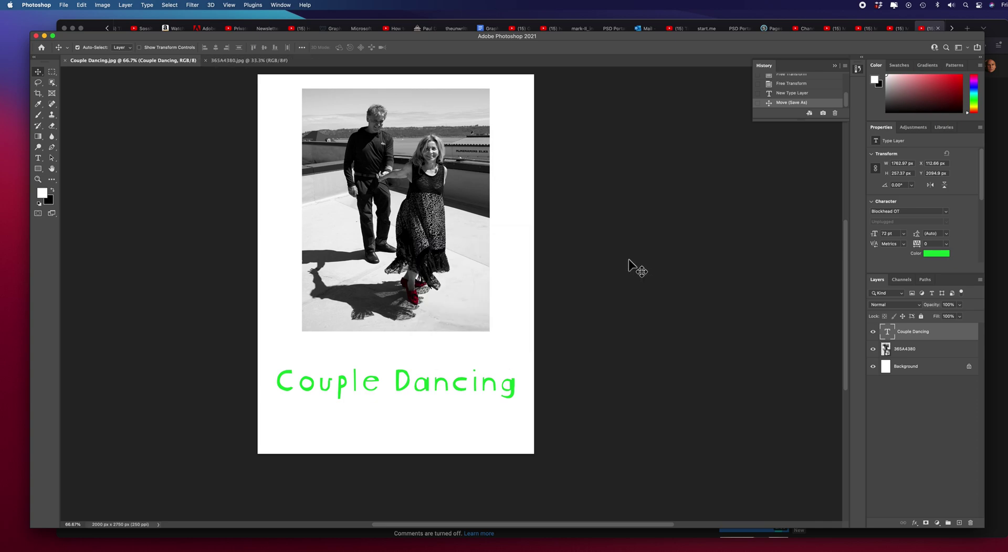